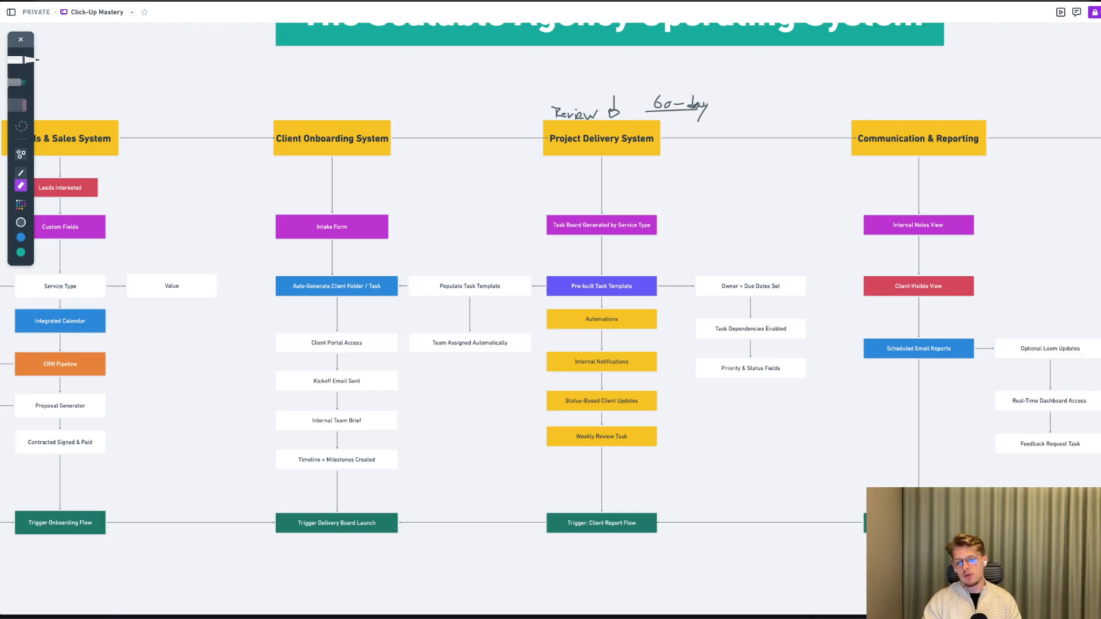
Step: Handwrite the note "48-72h" inside a drawn box above the word Review at the Project Delivery System block
{"action": "mouse_move", "coordinate": [565, 85]}
{"action": "left_mouse_down"}
{"action": "mouse_move", "coordinate": [601, 99]}
{"action": "mouse_move", "coordinate": [567, 90]}
{"action": "mouse_move", "coordinate": [523, 114]}
{"action": "mouse_move", "coordinate": [547, 105]}
{"action": "mouse_move", "coordinate": [543, 144]}
{"action": "left_mouse_up"}
{"action": "scroll", "coordinate": [566, 91], "scroll_direction": "up", "scroll_amount": 3}
{"action": "scroll", "coordinate": [566, 90], "scroll_direction": "up", "scroll_amount": 3}
{"action": "mouse_move", "coordinate": [573, 105]}
{"action": "left_mouse_down"}
{"action": "mouse_move", "coordinate": [553, 137]}
{"action": "mouse_move", "coordinate": [570, 118]}
{"action": "mouse_move", "coordinate": [591, 123]}
{"action": "left_mouse_up"}
{"action": "mouse_move", "coordinate": [602, 119]}
{"action": "left_mouse_down"}
{"action": "mouse_move", "coordinate": [608, 136]}
{"action": "mouse_move", "coordinate": [626, 114]}
{"action": "mouse_move", "coordinate": [633, 137]}
{"action": "mouse_move", "coordinate": [649, 133]}
{"action": "left_mouse_up"}
{"action": "left_click_drag", "start_coordinate": [647, 112], "coordinate": [643, 141]}
{"action": "mouse_move", "coordinate": [645, 131]}
{"action": "left_mouse_down"}
{"action": "mouse_move", "coordinate": [660, 127]}
{"action": "mouse_move", "coordinate": [661, 140]}
{"action": "left_mouse_up"}
{"action": "mouse_move", "coordinate": [519, 144]}
{"action": "left_mouse_down"}
{"action": "mouse_move", "coordinate": [666, 146]}
{"action": "mouse_move", "coordinate": [590, 103]}
{"action": "mouse_move", "coordinate": [504, 130]}
{"action": "mouse_move", "coordinate": [518, 146]}
{"action": "left_mouse_up"}
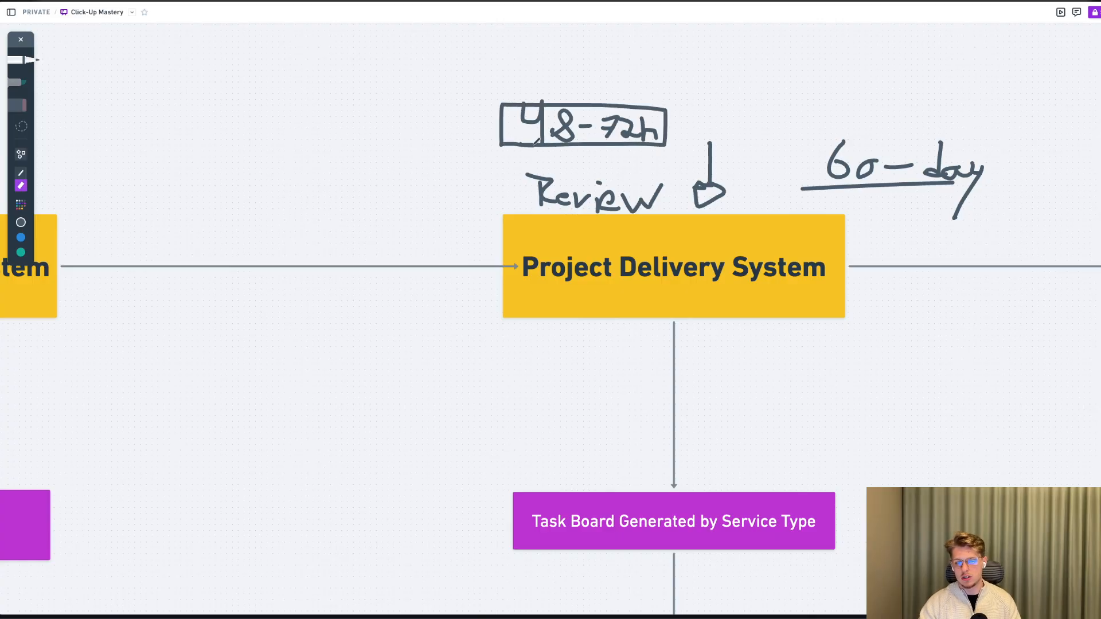
{"action": "scroll", "coordinate": [593, 147], "scroll_direction": "down", "scroll_amount": 5}
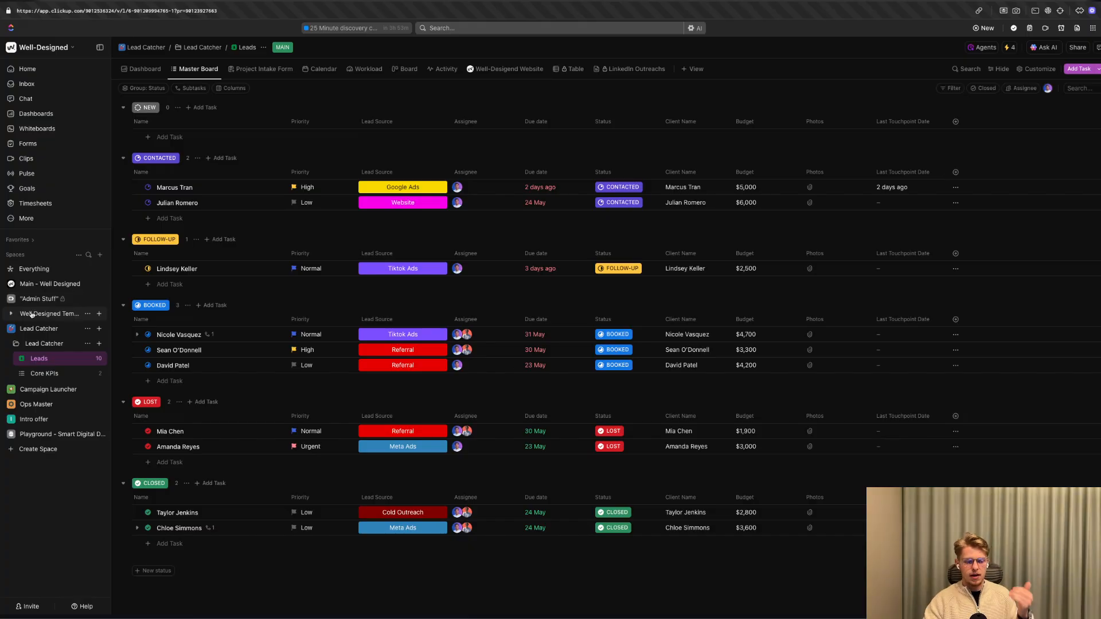
Step: Switch to the ClickUp workspace and review the Clients, Active Clients and Leads lists in the Well Designed Templates CRM folder
{"action": "left_click", "coordinate": [12, 330]}
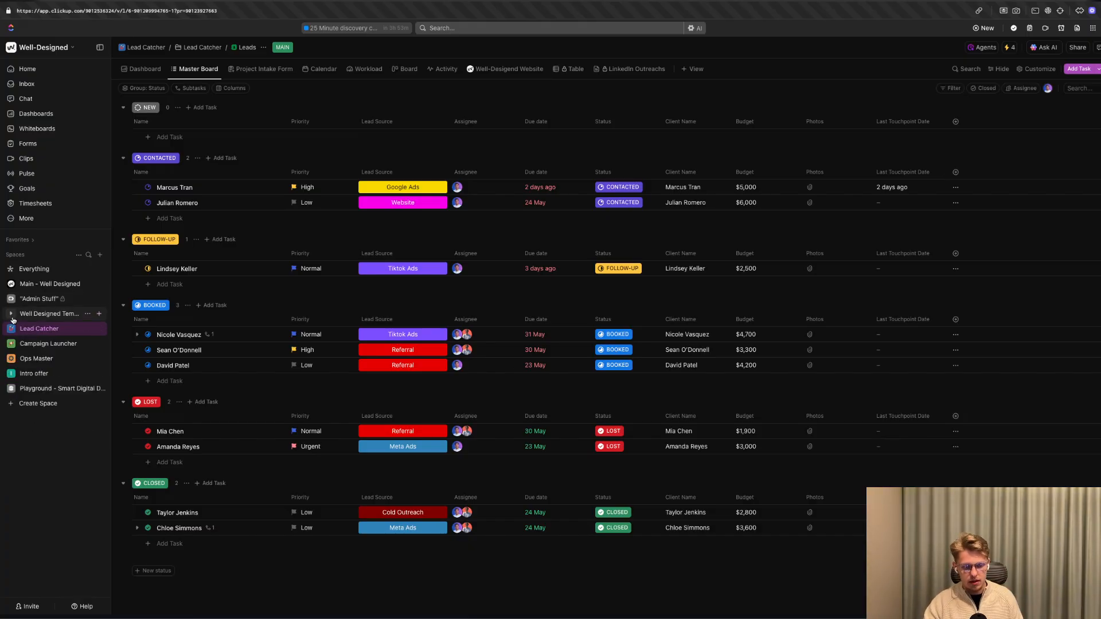
{"action": "left_click", "coordinate": [12, 317]}
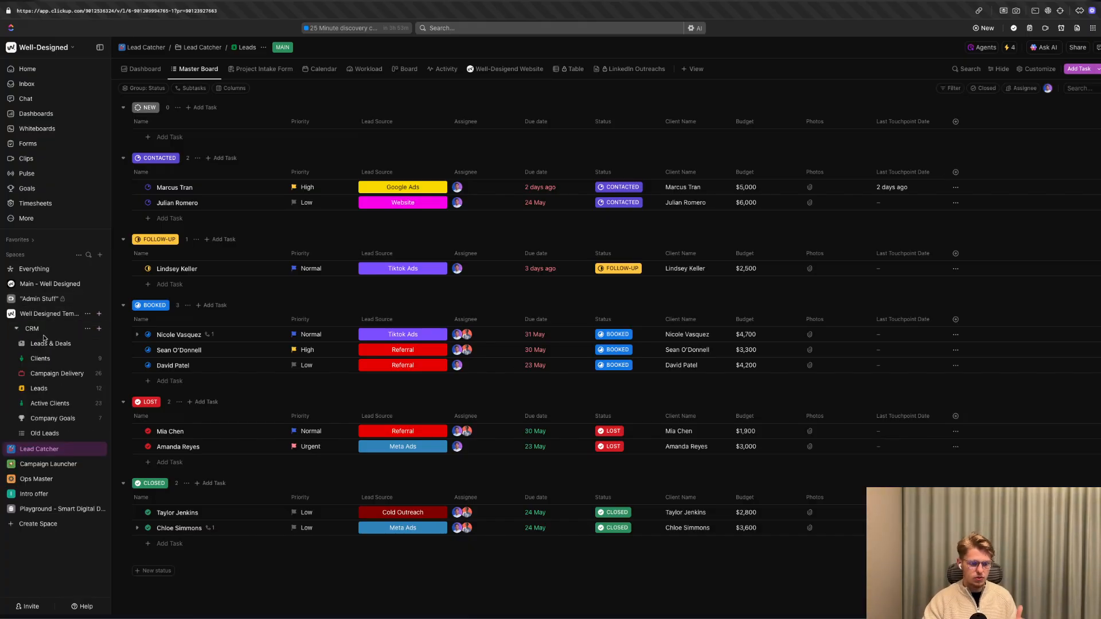
{"action": "left_click", "coordinate": [59, 359]}
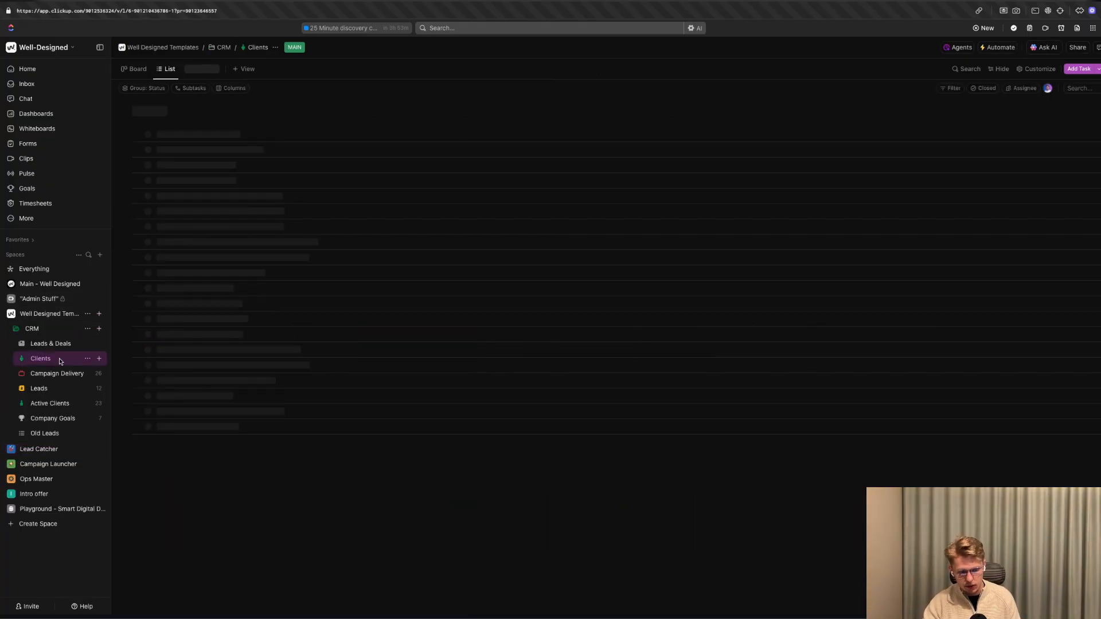
{"action": "left_click", "coordinate": [51, 403]}
{"action": "left_click", "coordinate": [54, 389]}
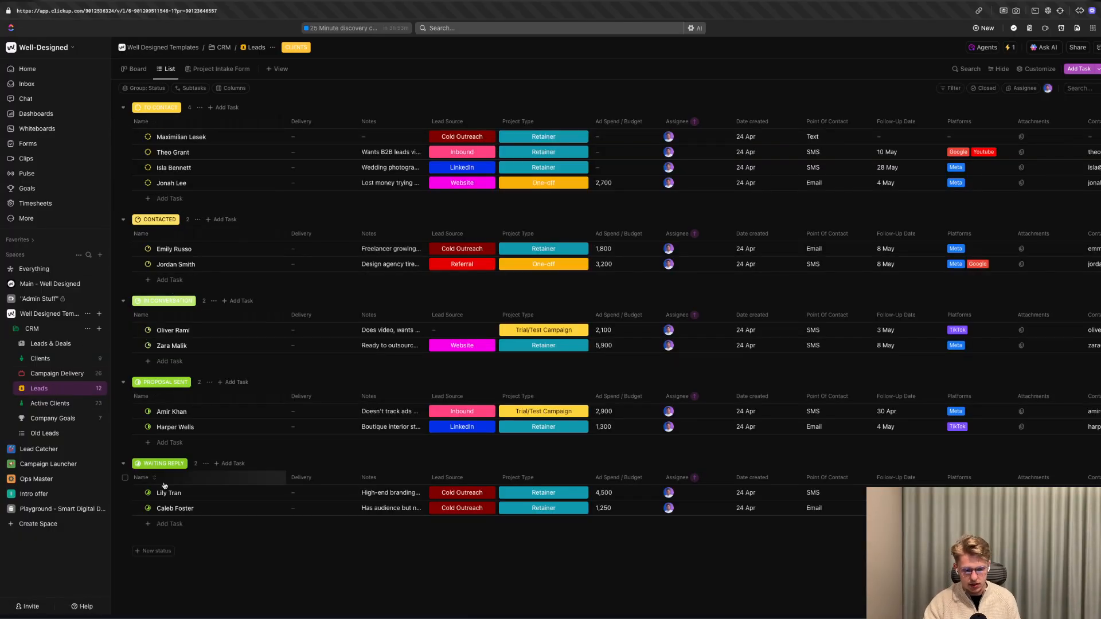
Step: Open the Campaign Delivery list and turn off its assignee filter
{"action": "left_click", "coordinate": [48, 373]}
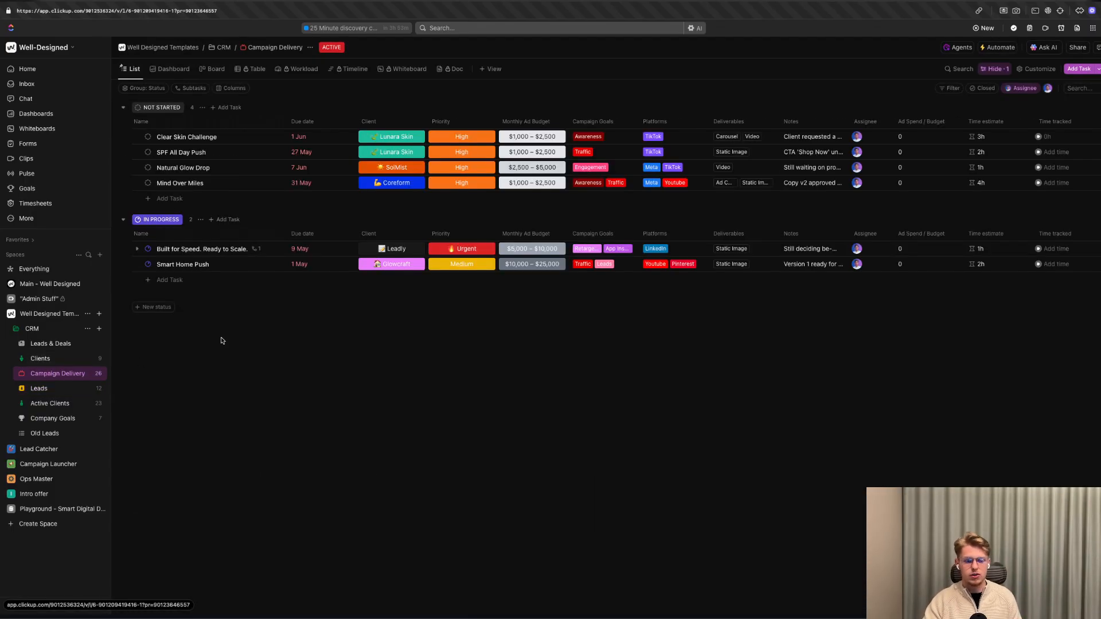
{"action": "left_click", "coordinate": [1023, 88]}
{"action": "left_click", "coordinate": [1036, 88]}
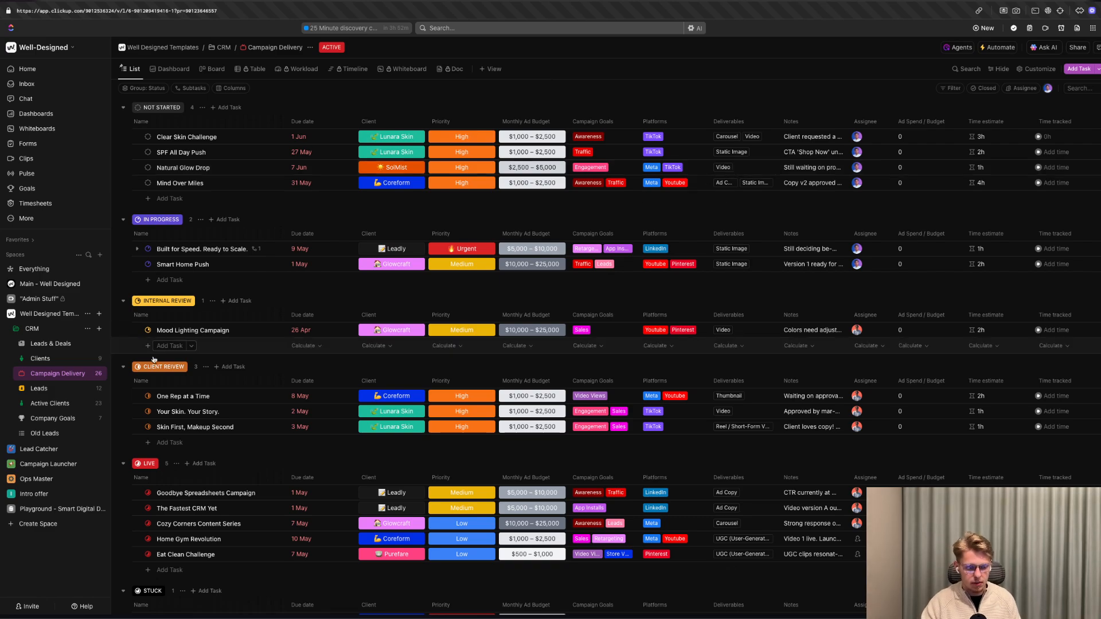
Step: Delete the Core KPIs list from the Lead Catcher folder and show the Leads list on its Master Board
{"action": "left_click", "coordinate": [39, 449]}
{"action": "left_click", "coordinate": [39, 478]}
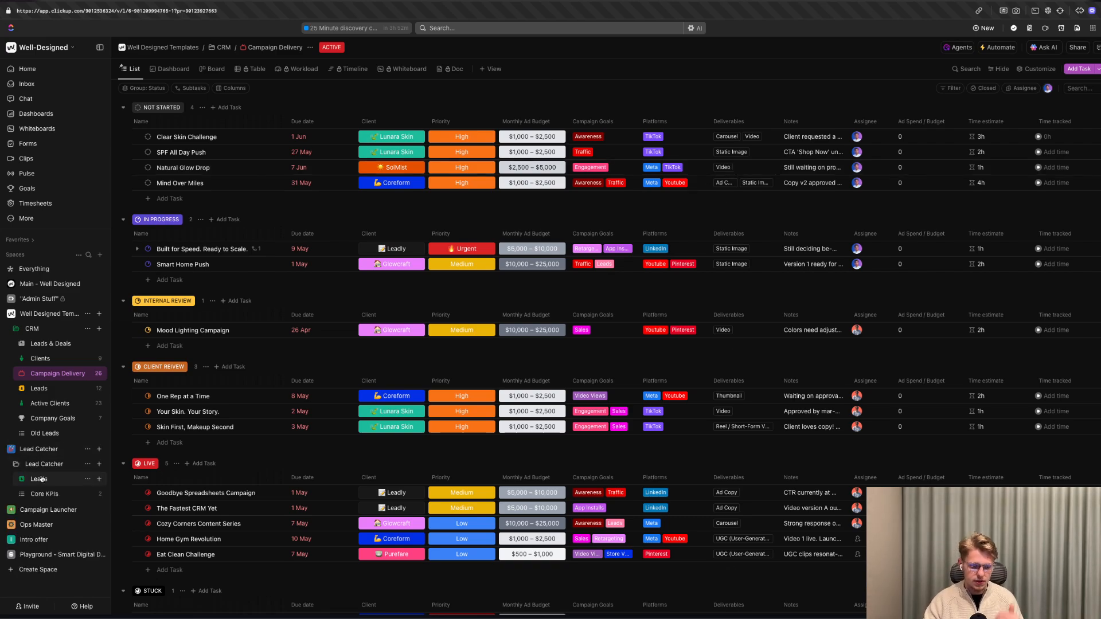
{"action": "left_click", "coordinate": [87, 478]}
{"action": "left_click", "coordinate": [113, 578]}
{"action": "left_click", "coordinate": [607, 170]}
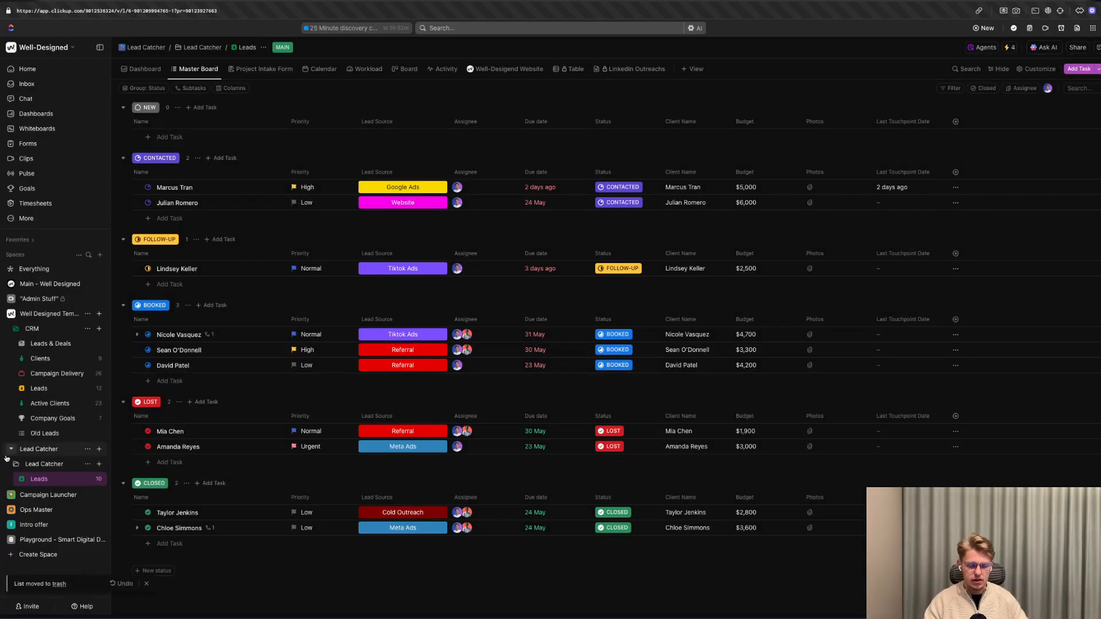
Step: Review the Client Onboarding list in the Campaign Launcher space
{"action": "left_click", "coordinate": [48, 494]}
{"action": "left_click", "coordinate": [57, 509]}
{"action": "left_click", "coordinate": [64, 523]}
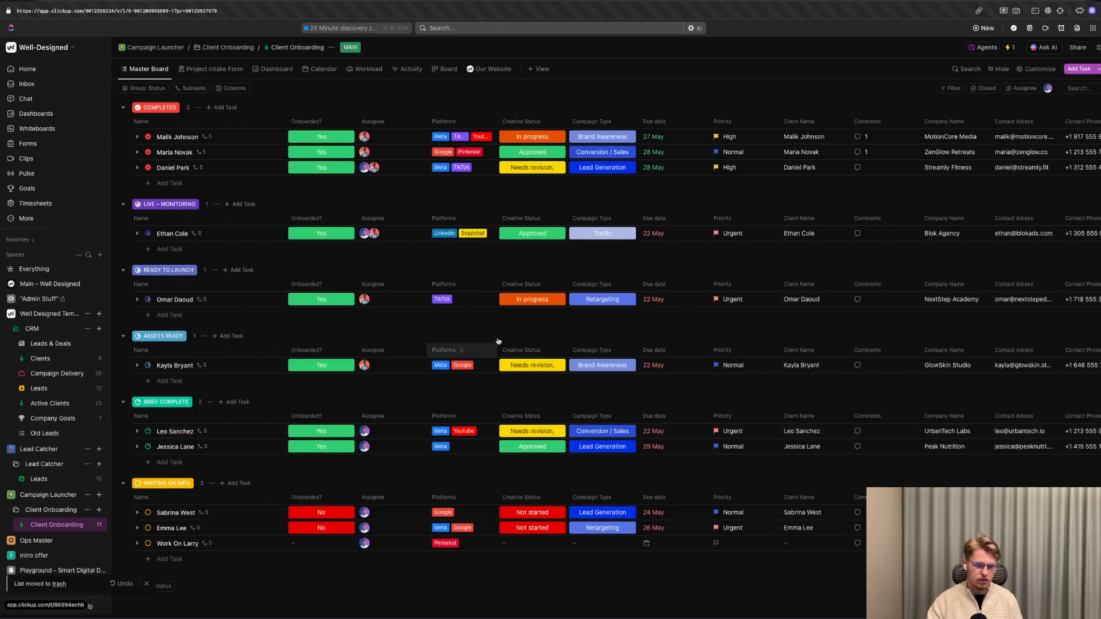
{"action": "scroll", "coordinate": [10, 495], "scroll_direction": "down", "scroll_amount": 2}
Step: Review the Facebook Ads, Copywriting, Reporting and Design lists in Ops Master, ending on Design with the space collapsed
{"action": "left_click", "coordinate": [10, 495]}
{"action": "left_click", "coordinate": [56, 524]}
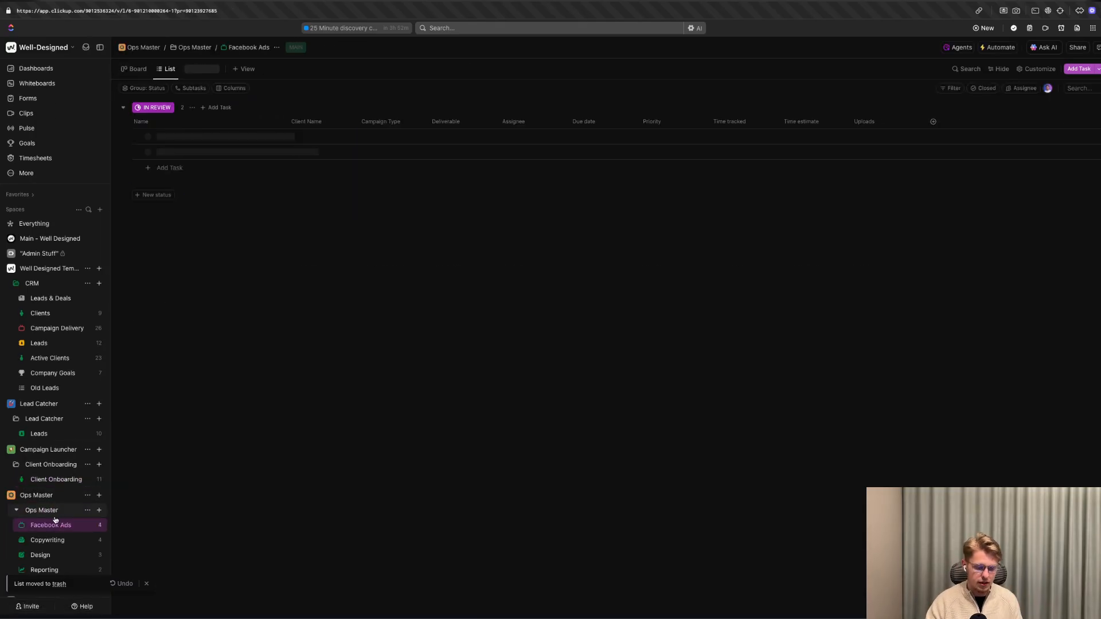
{"action": "scroll", "coordinate": [59, 510], "scroll_direction": "down", "scroll_amount": 2}
{"action": "left_click", "coordinate": [62, 498]}
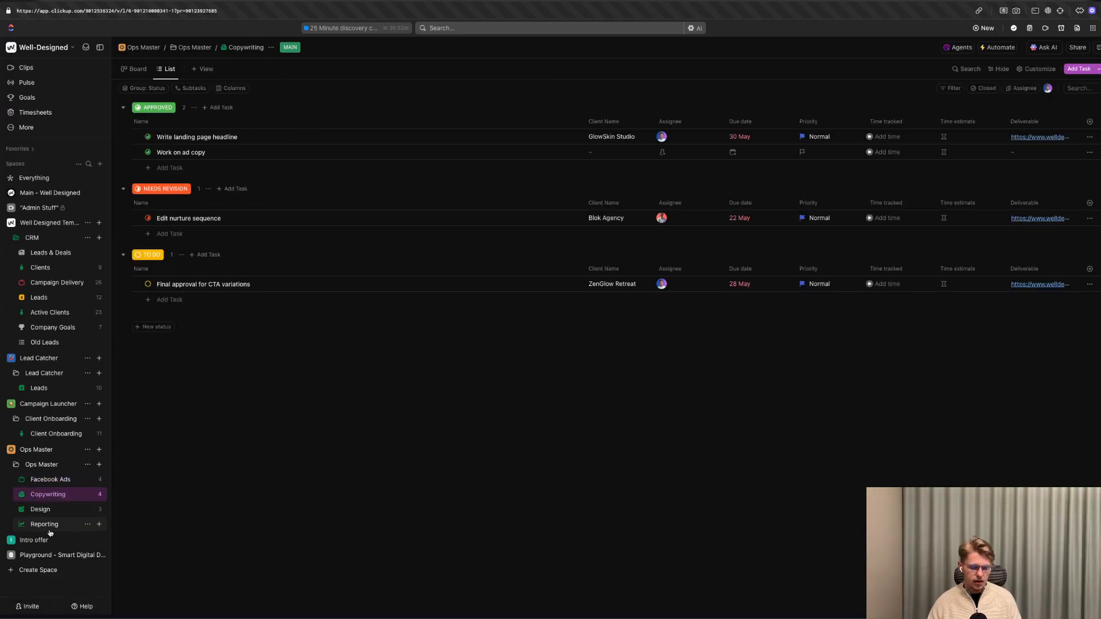
{"action": "left_click", "coordinate": [46, 524]}
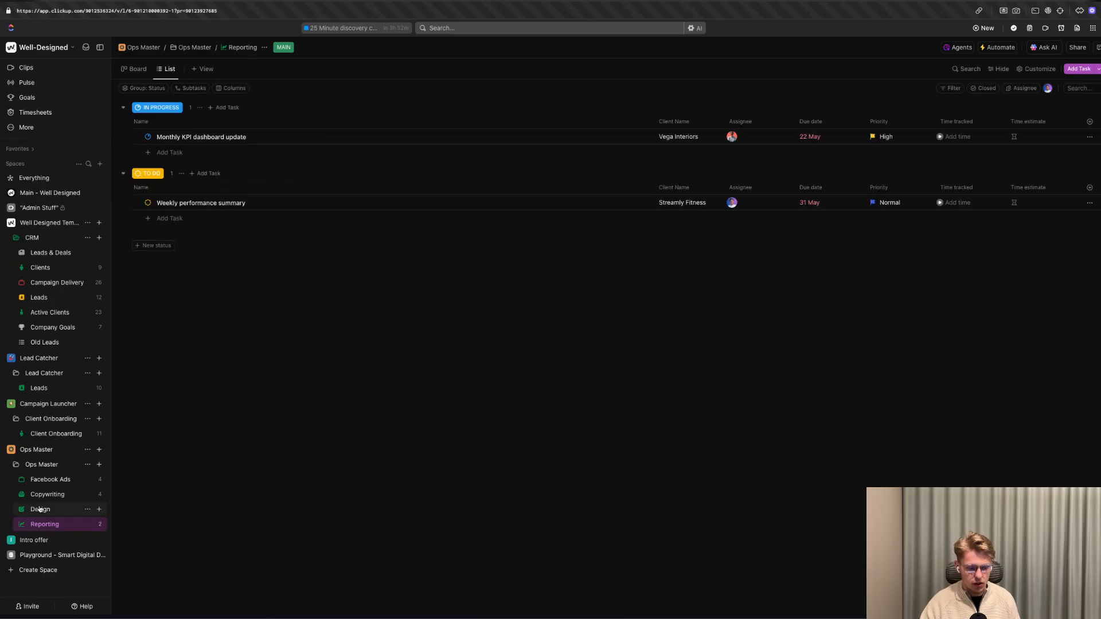
{"action": "left_click", "coordinate": [41, 509]}
{"action": "left_click", "coordinate": [11, 450]}
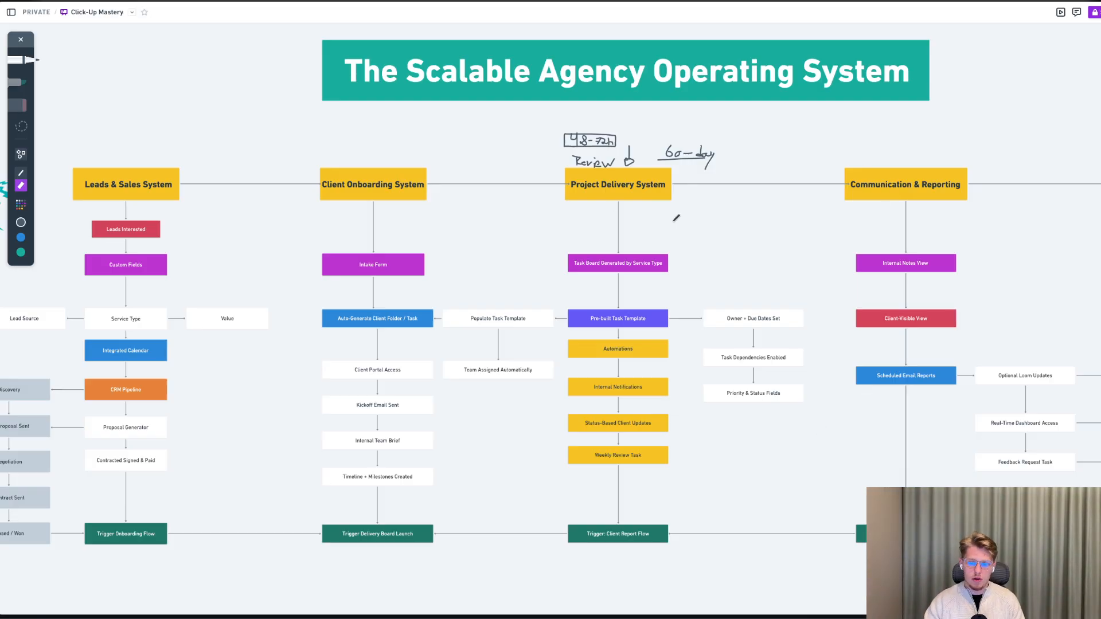
Step: Switch to the Click-Up Mastery whiteboard and examine the lead source and KPI texts in the red tier of the How To Actually Win pyramid
{"action": "scroll", "coordinate": [676, 218], "scroll_direction": "down", "scroll_amount": 6}
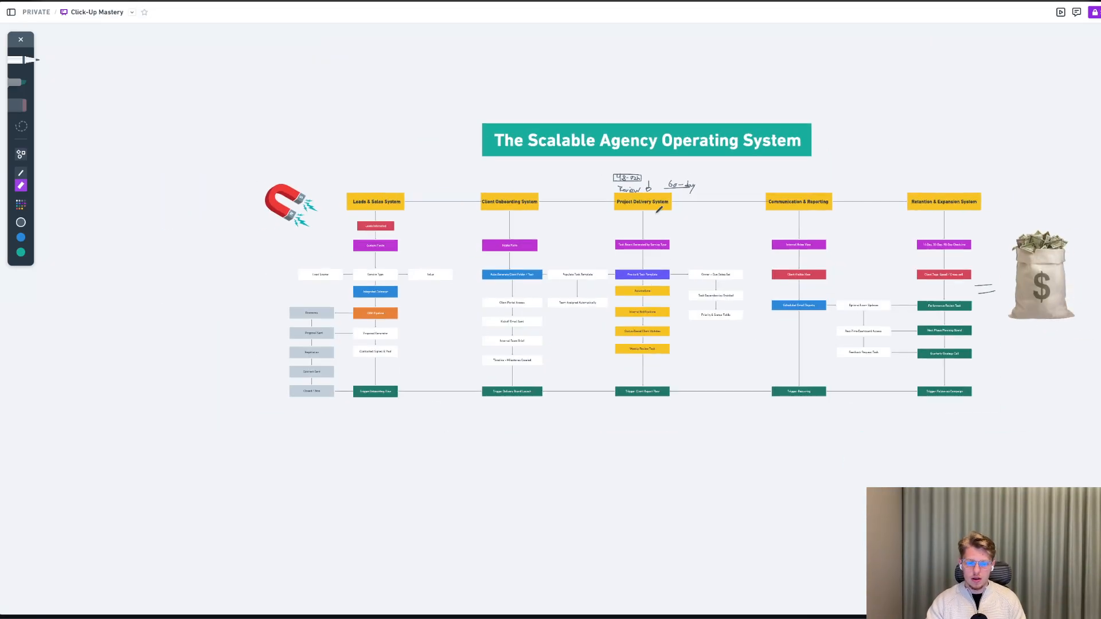
{"action": "scroll", "coordinate": [342, 204], "scroll_direction": "up", "scroll_amount": 1}
{"action": "scroll", "coordinate": [521, 217], "scroll_direction": "right", "scroll_amount": 15}
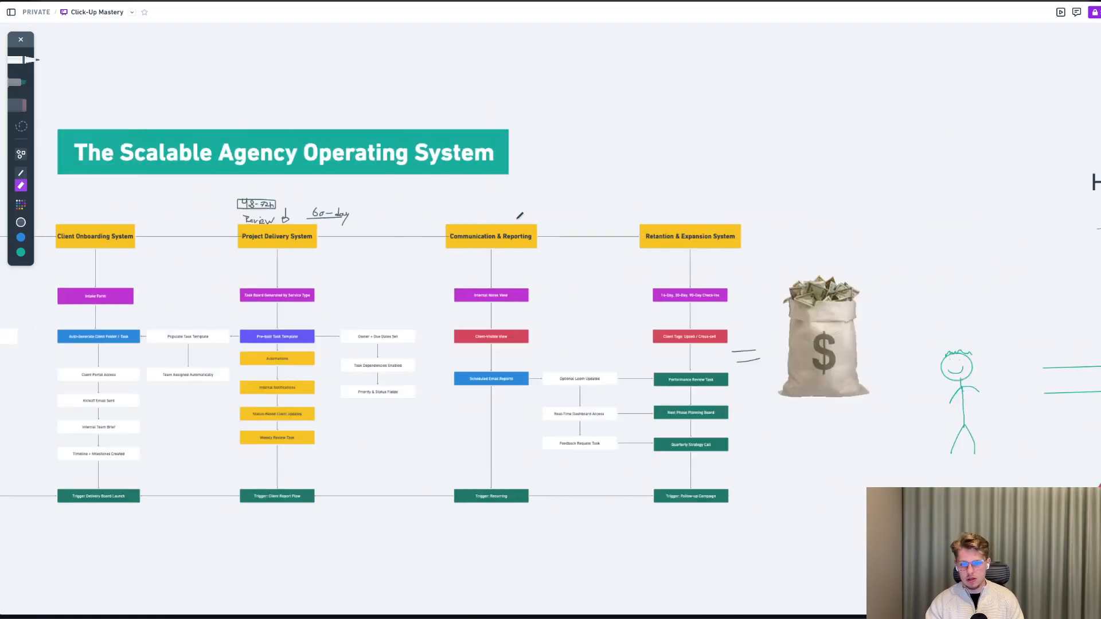
{"action": "scroll", "coordinate": [743, 278], "scroll_direction": "up", "scroll_amount": 1}
{"action": "scroll", "coordinate": [630, 263], "scroll_direction": "down", "scroll_amount": 5}
{"action": "scroll", "coordinate": [590, 256], "scroll_direction": "up", "scroll_amount": 5}
{"action": "scroll", "coordinate": [590, 255], "scroll_direction": "up", "scroll_amount": 2}
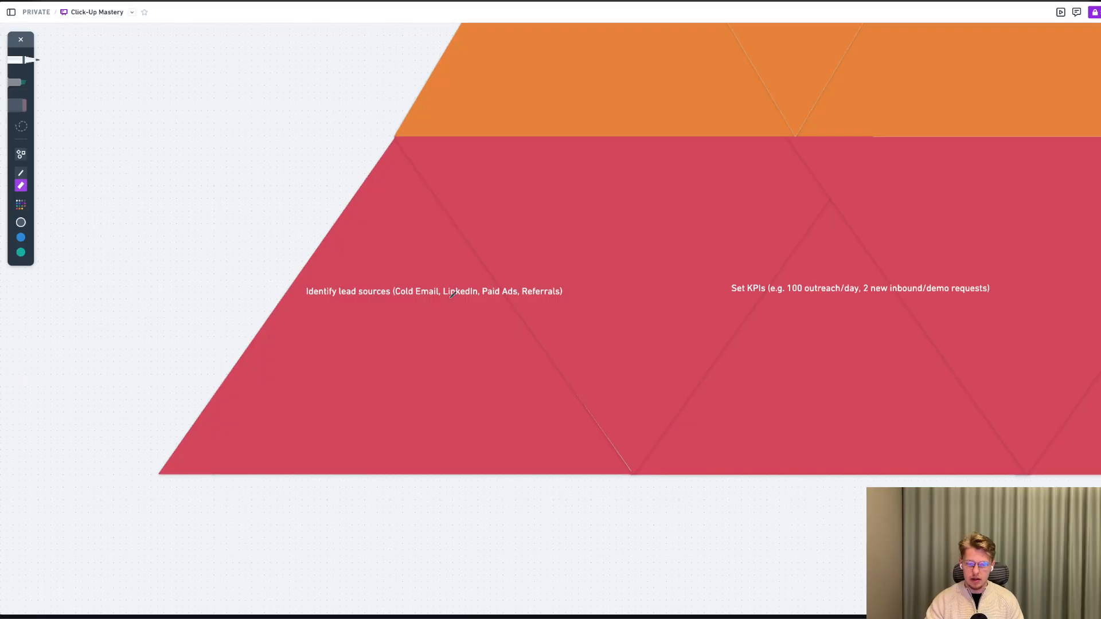
{"action": "scroll", "coordinate": [341, 271], "scroll_direction": "right", "scroll_amount": 2}
{"action": "scroll", "coordinate": [688, 264], "scroll_direction": "right", "scroll_amount": 3}
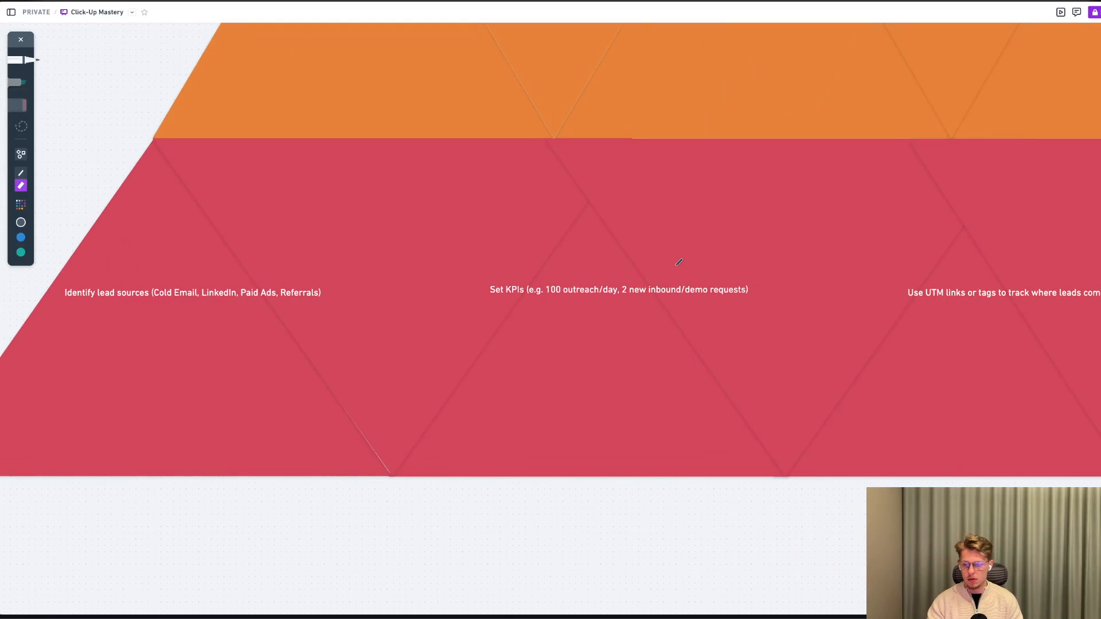
{"action": "scroll", "coordinate": [679, 263], "scroll_direction": "right", "scroll_amount": 1}
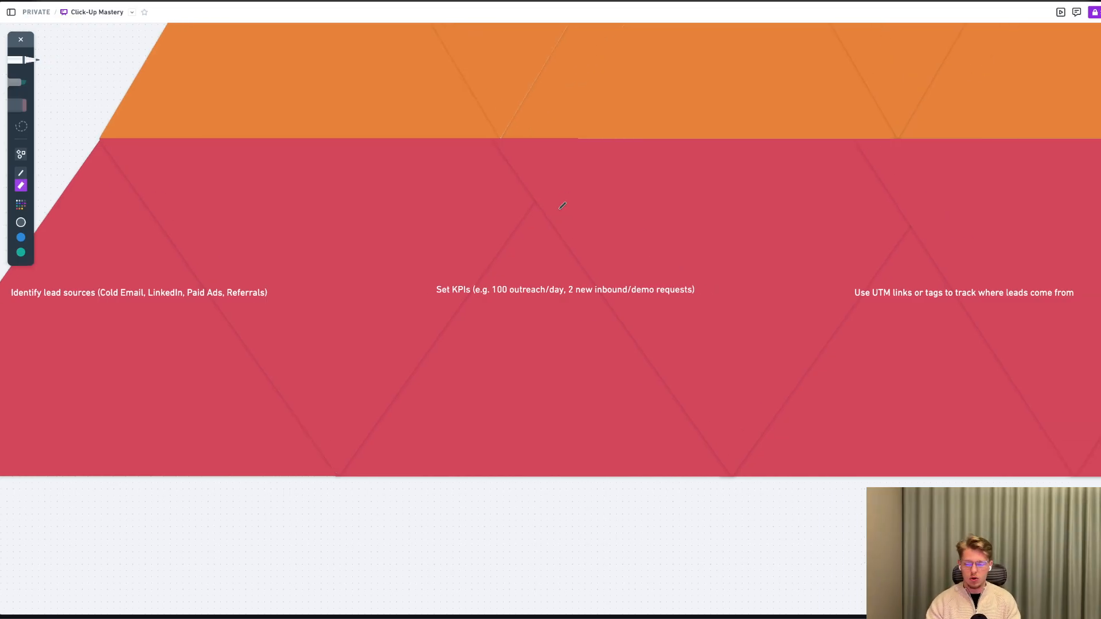
{"action": "scroll", "coordinate": [562, 206], "scroll_direction": "right", "scroll_amount": 4}
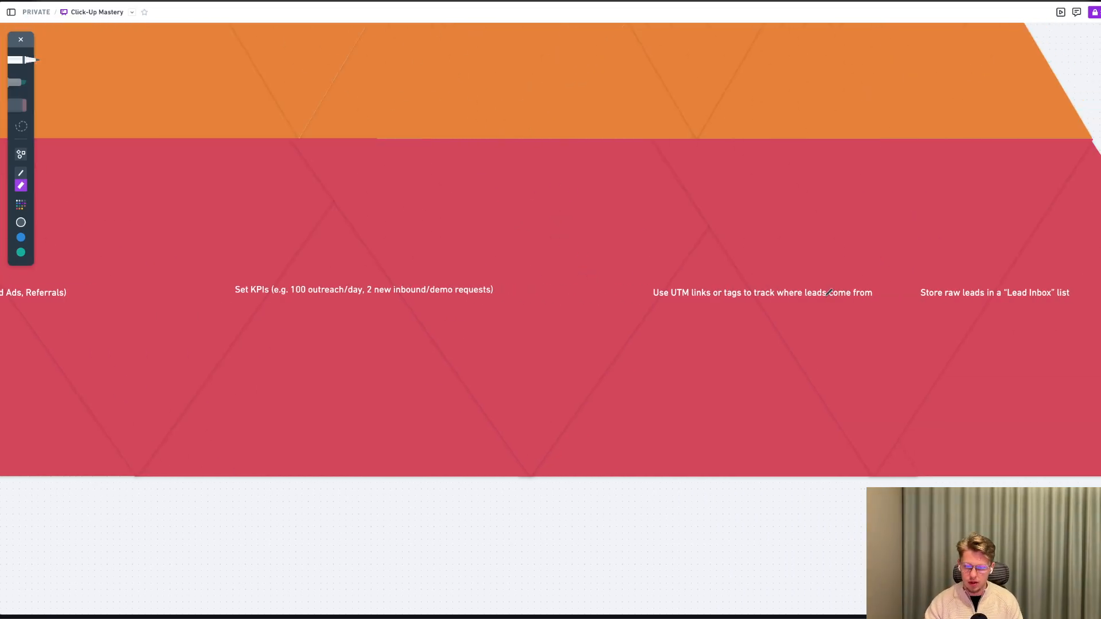
{"action": "scroll", "coordinate": [829, 293], "scroll_direction": "right", "scroll_amount": 1}
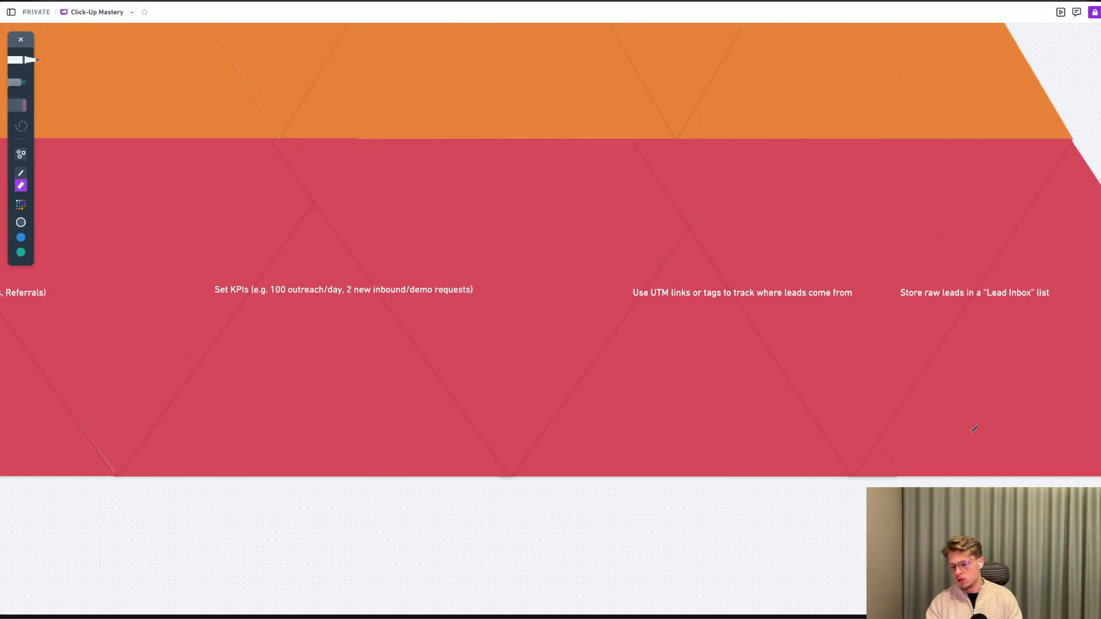
Step: Leave drawing mode and reposition the four text labels in the pyramid's orange tier so they sit better within their sections
{"action": "scroll", "coordinate": [1003, 280], "scroll_direction": "up", "scroll_amount": 5}
{"action": "scroll", "coordinate": [1002, 279], "scroll_direction": "left", "scroll_amount": 1}
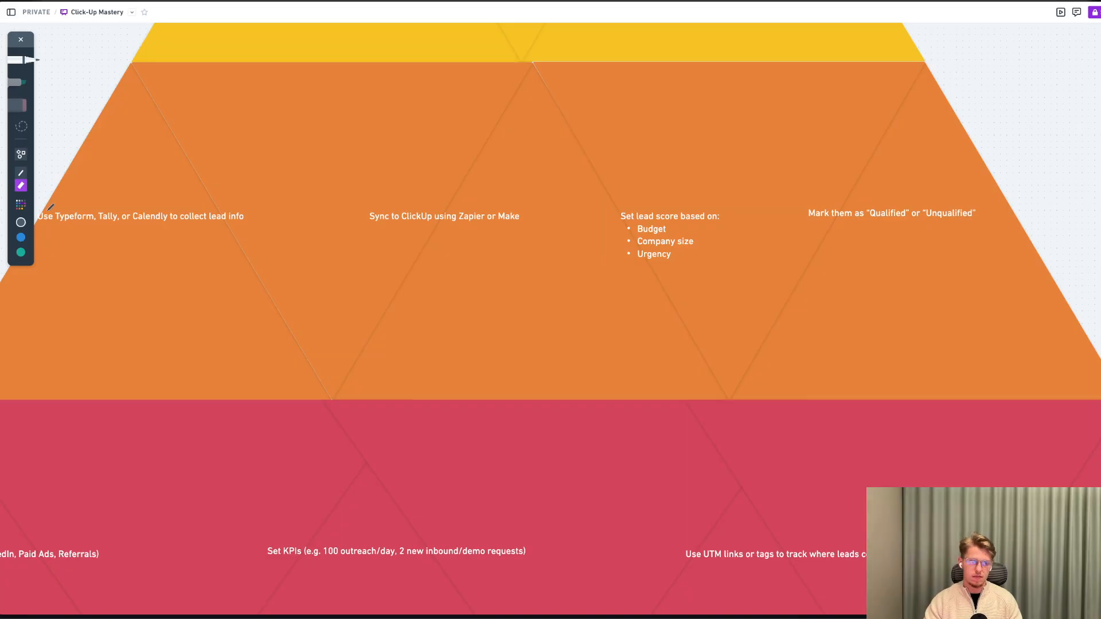
{"action": "scroll", "coordinate": [110, 187], "scroll_direction": "left", "scroll_amount": 1}
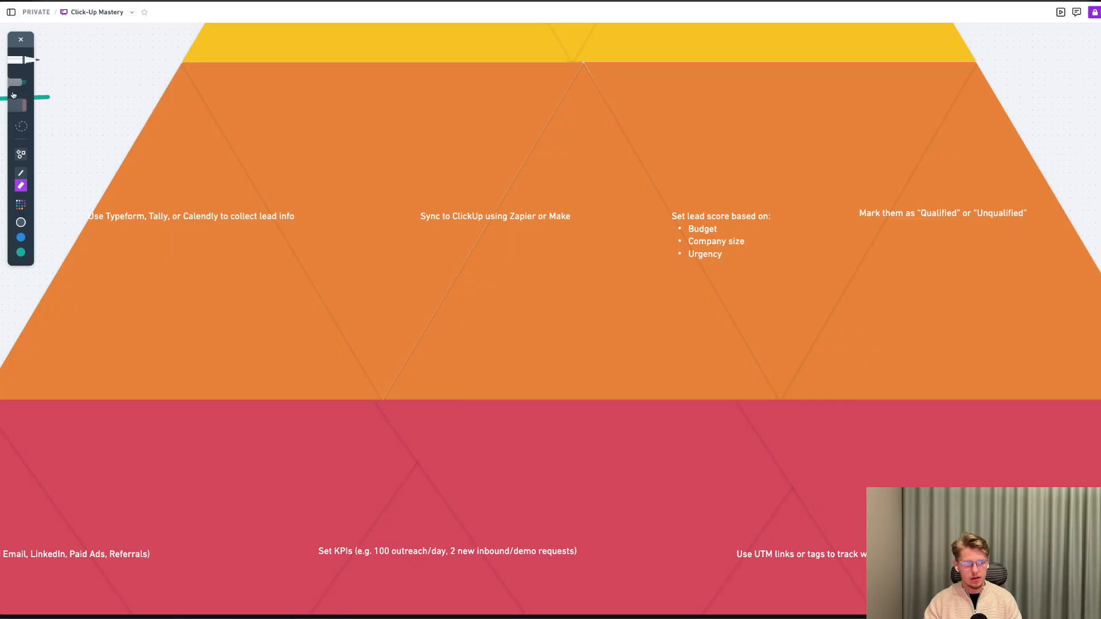
{"action": "left_click", "coordinate": [21, 39]}
{"action": "left_click_drag", "start_coordinate": [187, 217], "coordinate": [210, 235]}
{"action": "left_click_drag", "start_coordinate": [486, 216], "coordinate": [483, 231]}
{"action": "left_click_drag", "start_coordinate": [709, 230], "coordinate": [713, 229]}
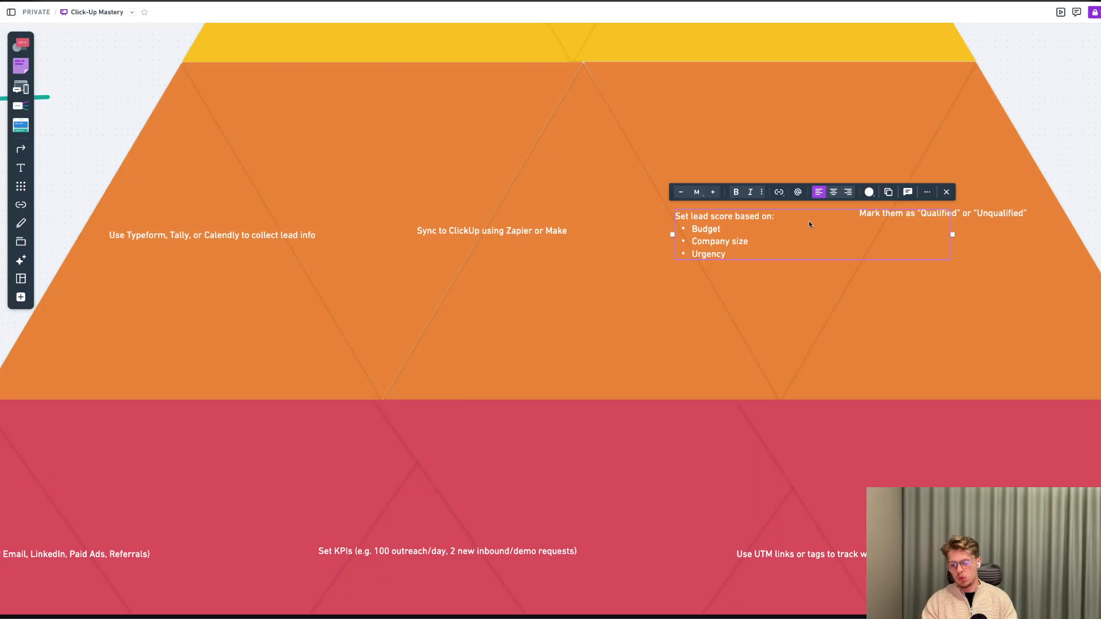
{"action": "scroll", "coordinate": [795, 228], "scroll_direction": "up", "scroll_amount": 1}
{"action": "left_click_drag", "start_coordinate": [1005, 221], "coordinate": [994, 225]}
Step: Shift the engagement, timeline and useful-content texts slightly to the right in the pyramid's yellow tier
{"action": "scroll", "coordinate": [807, 213], "scroll_direction": "up", "scroll_amount": 5}
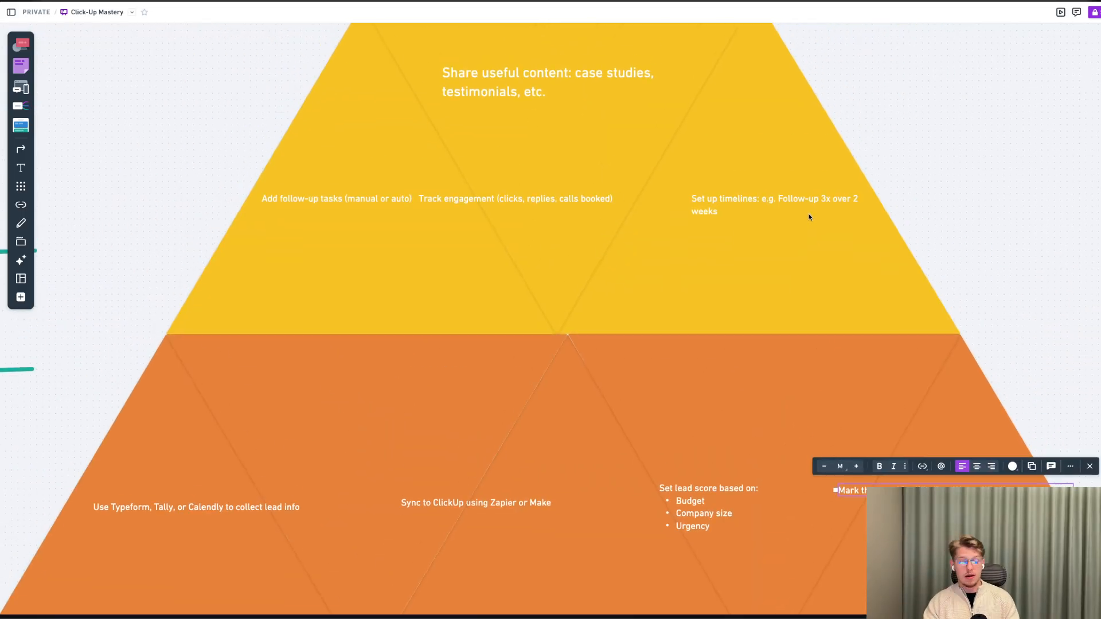
{"action": "scroll", "coordinate": [727, 200], "scroll_direction": "up", "scroll_amount": 1}
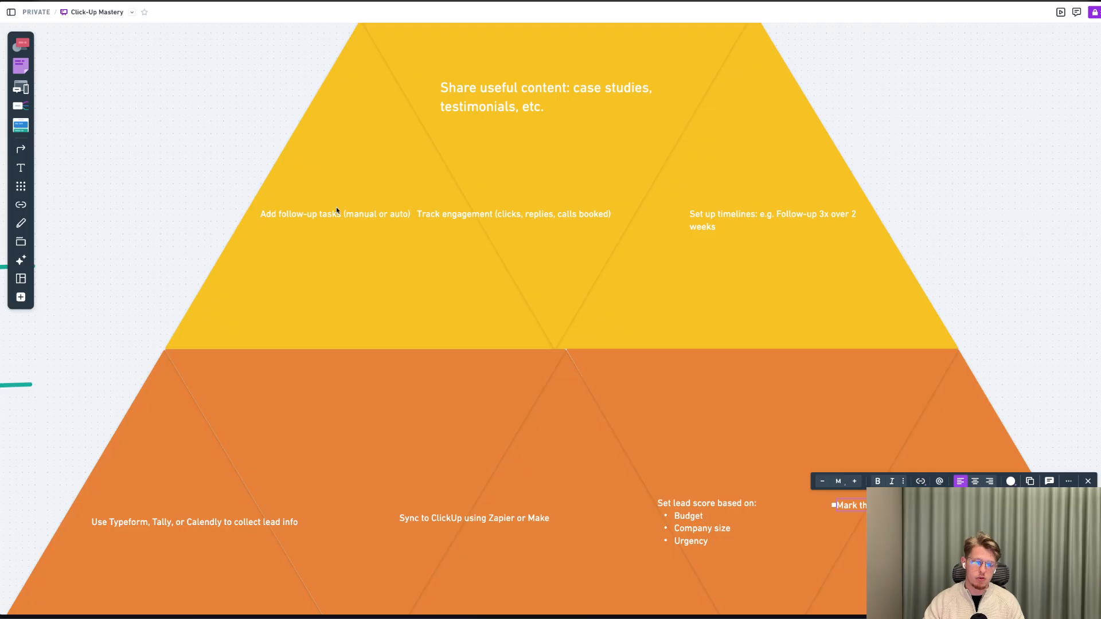
{"action": "left_click_drag", "start_coordinate": [505, 218], "coordinate": [552, 217]}
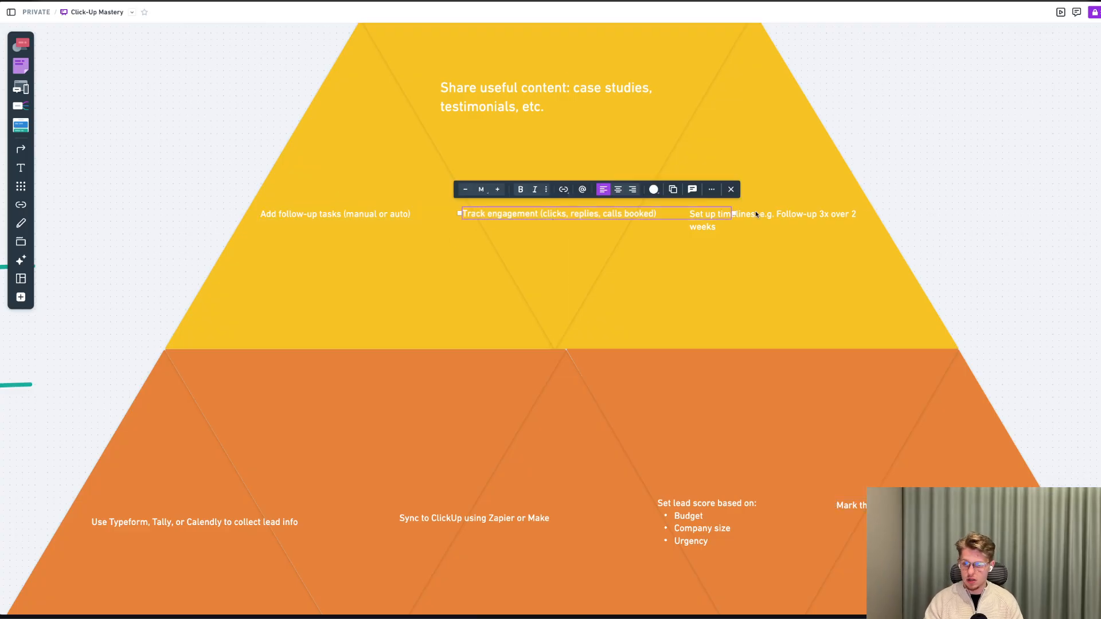
{"action": "left_click_drag", "start_coordinate": [755, 212], "coordinate": [757, 213]}
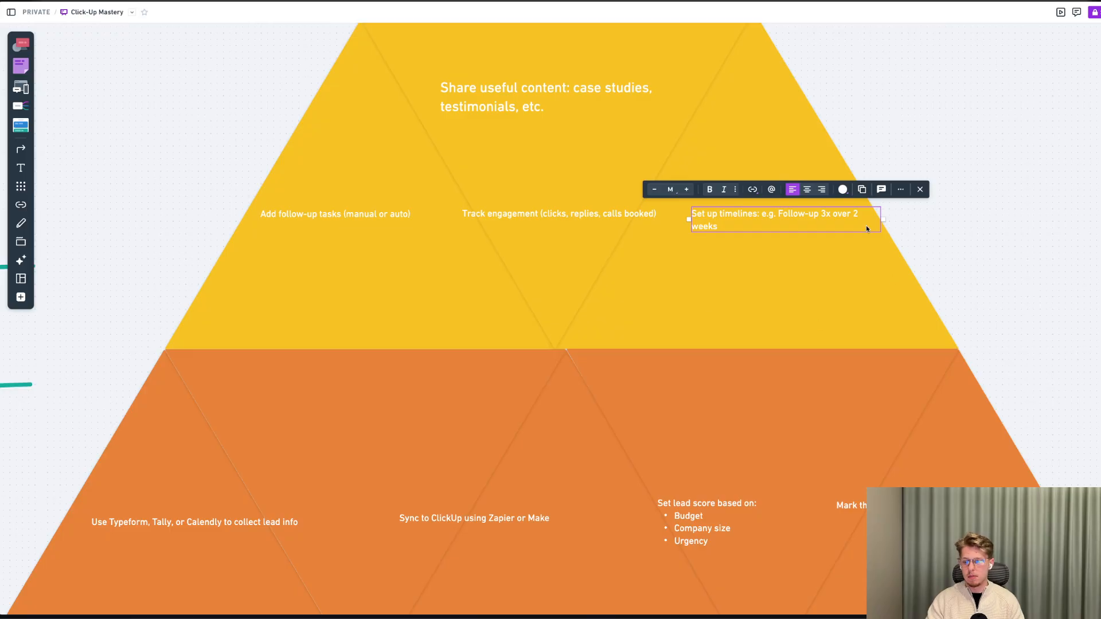
{"action": "left_click_drag", "start_coordinate": [593, 103], "coordinate": [614, 105]}
Step: Shift the "Convert lead into client" text slightly to the right in the pyramid's green tier
{"action": "scroll", "coordinate": [398, 222], "scroll_direction": "up", "scroll_amount": 8}
{"action": "scroll", "coordinate": [398, 222], "scroll_direction": "up", "scroll_amount": 15}
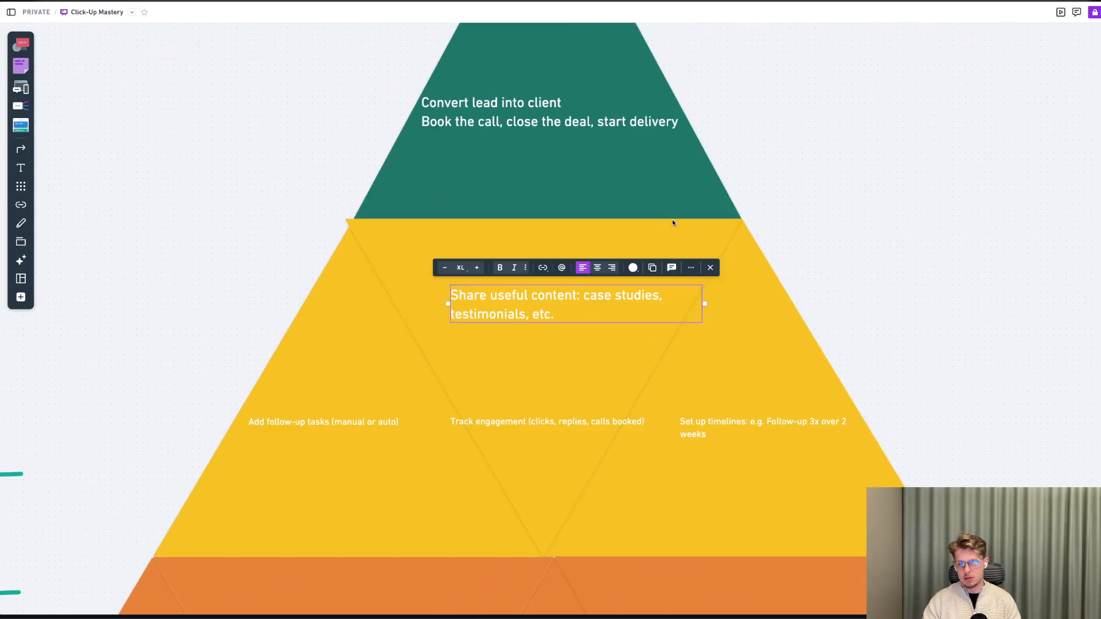
{"action": "left_click_drag", "start_coordinate": [506, 332], "coordinate": [534, 332]}
Step: Return to the Scalable Agency Operating System diagram and look over its Leads & Sales System and neighbouring columns
{"action": "scroll", "coordinate": [487, 322], "scroll_direction": "down", "scroll_amount": 10}
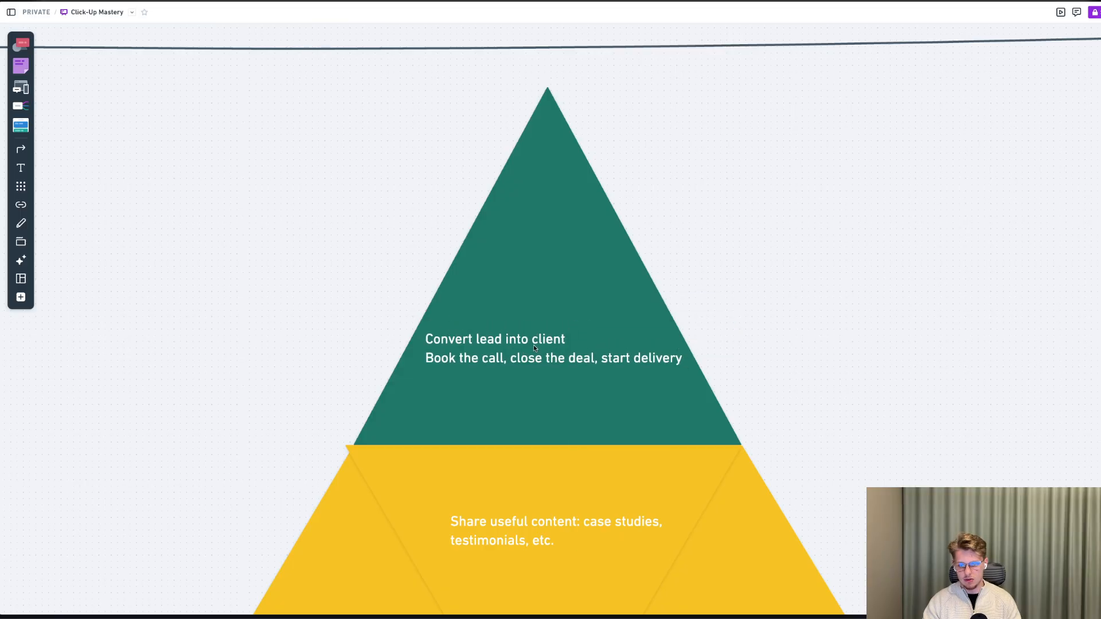
{"action": "scroll", "coordinate": [220, 359], "scroll_direction": "left", "scroll_amount": 10}
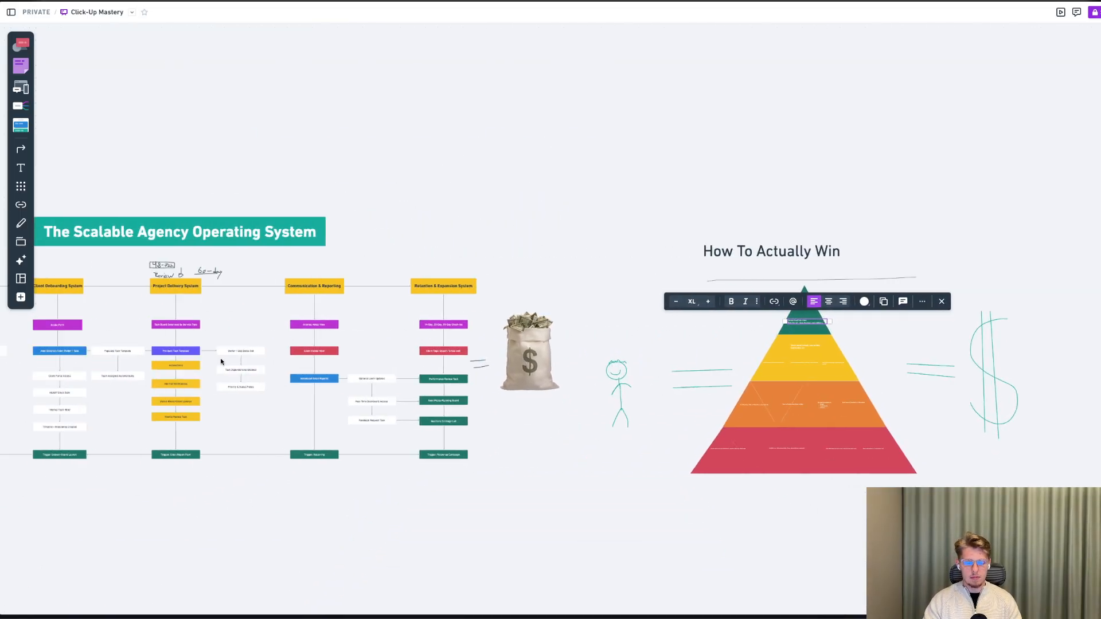
{"action": "scroll", "coordinate": [221, 359], "scroll_direction": "up", "scroll_amount": 3}
{"action": "scroll", "coordinate": [229, 300], "scroll_direction": "up", "scroll_amount": 3}
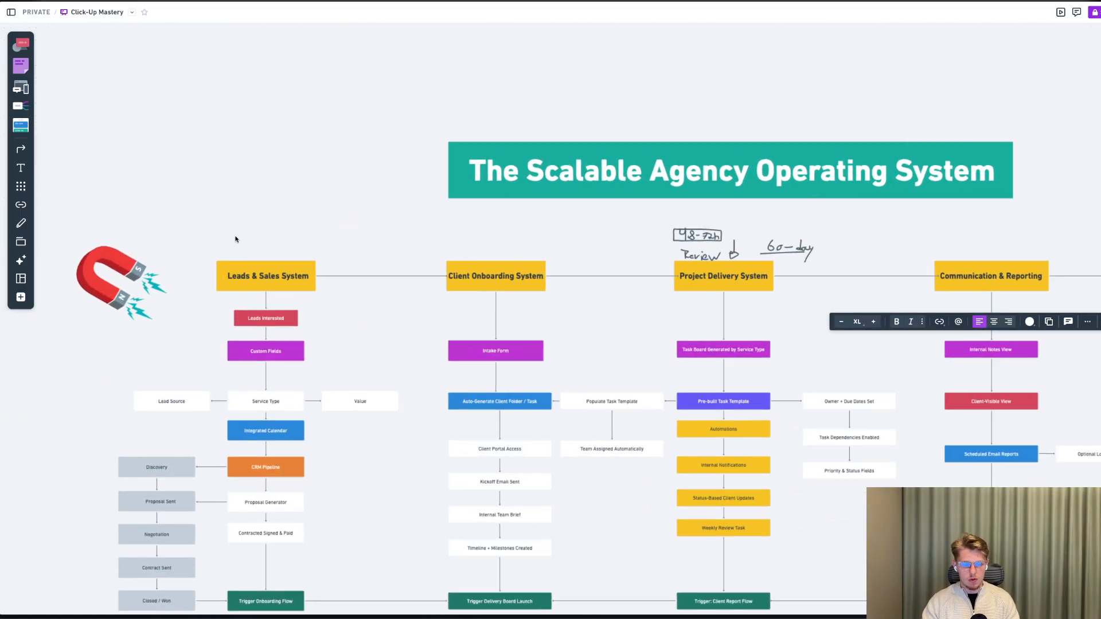
{"action": "scroll", "coordinate": [294, 293], "scroll_direction": "down", "scroll_amount": 3}
{"action": "scroll", "coordinate": [268, 261], "scroll_direction": "up", "scroll_amount": 3}
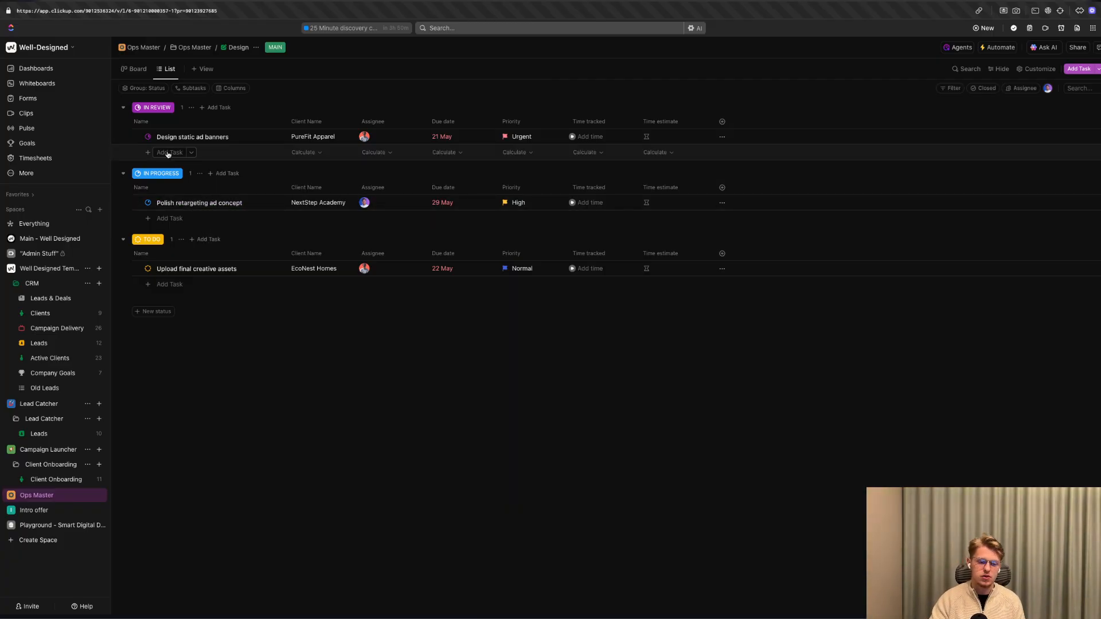
Step: Set the due date of the "Design static ad banners" task in the Design list to 8 July 2025
{"action": "left_click", "coordinate": [444, 137]}
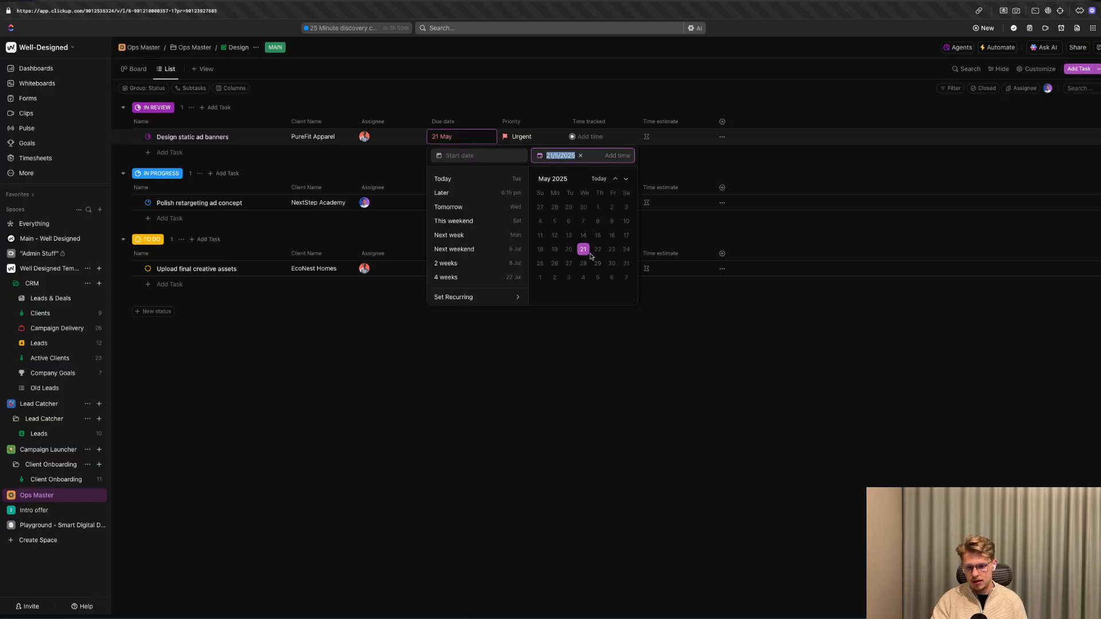
{"action": "left_click", "coordinate": [626, 181]}
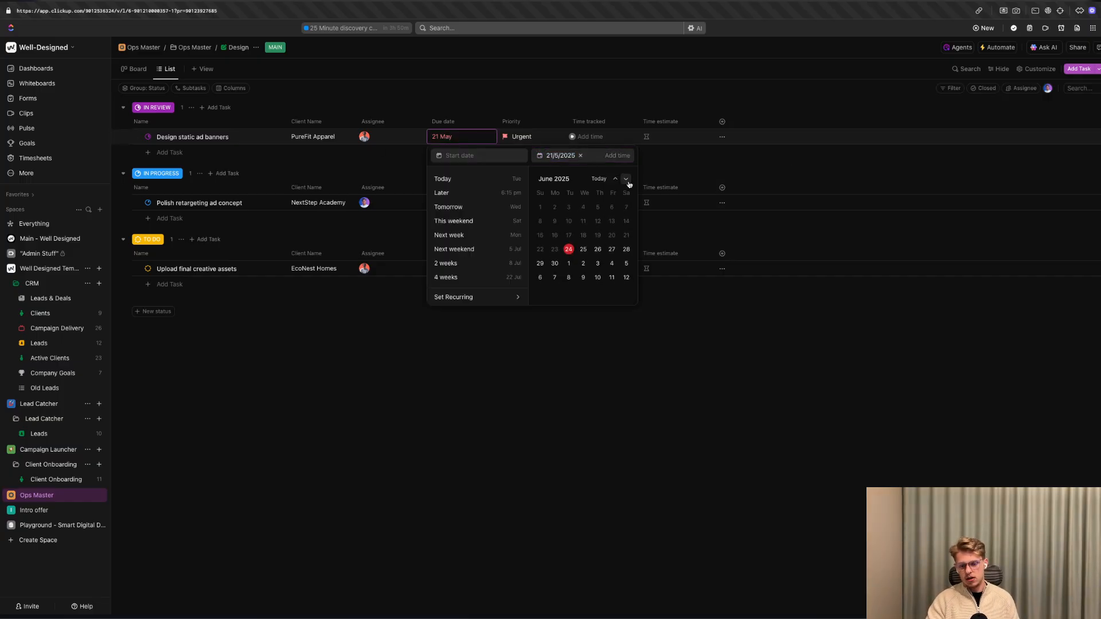
{"action": "left_click", "coordinate": [568, 276]}
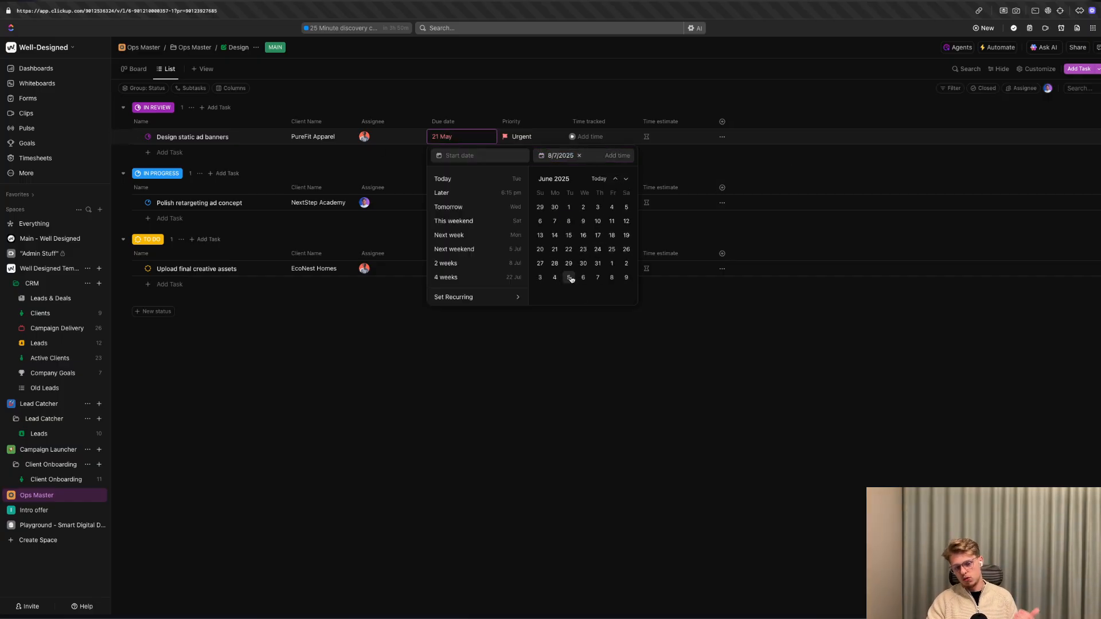
{"action": "left_click", "coordinate": [773, 188]}
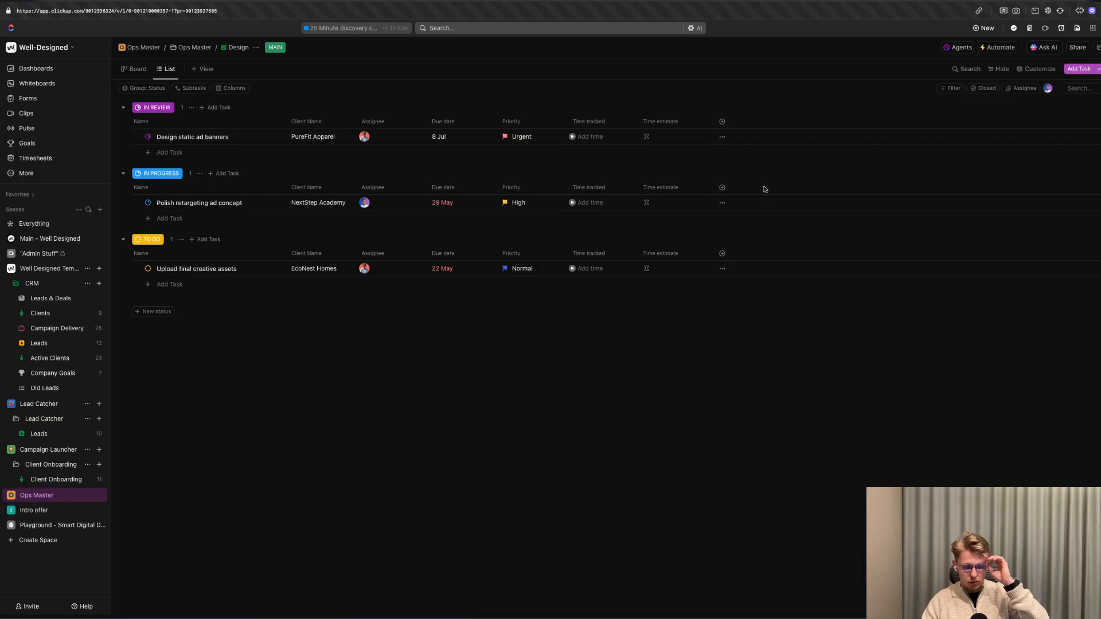
Step: Go to the Lead Catcher Leads list and check the status options available for the first contacted lead
{"action": "left_click", "coordinate": [39, 433]}
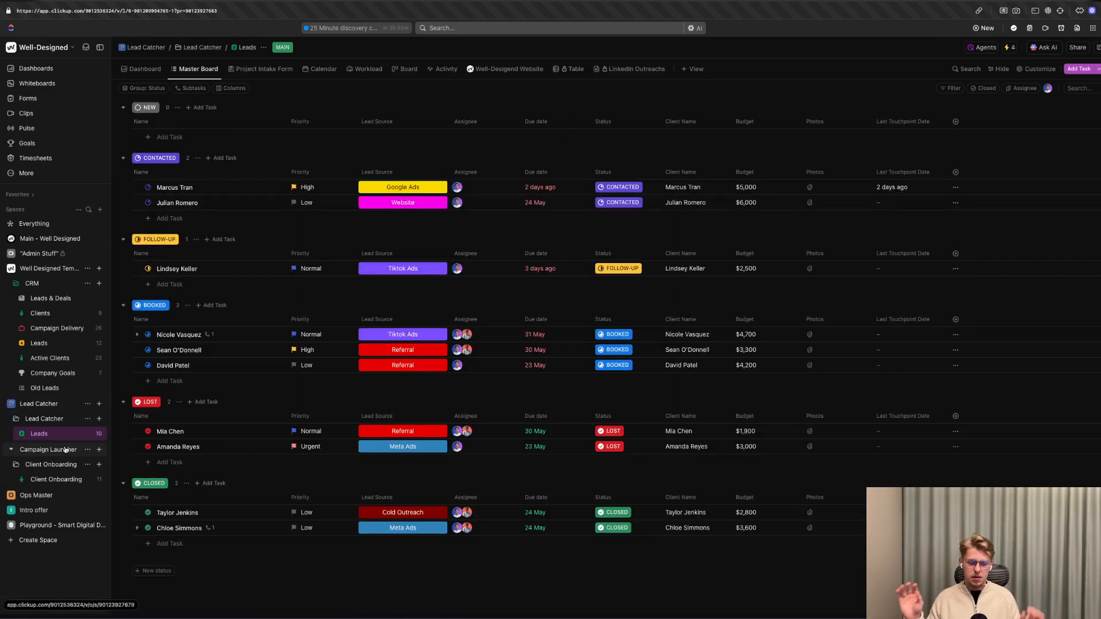
{"action": "left_click", "coordinate": [148, 188]}
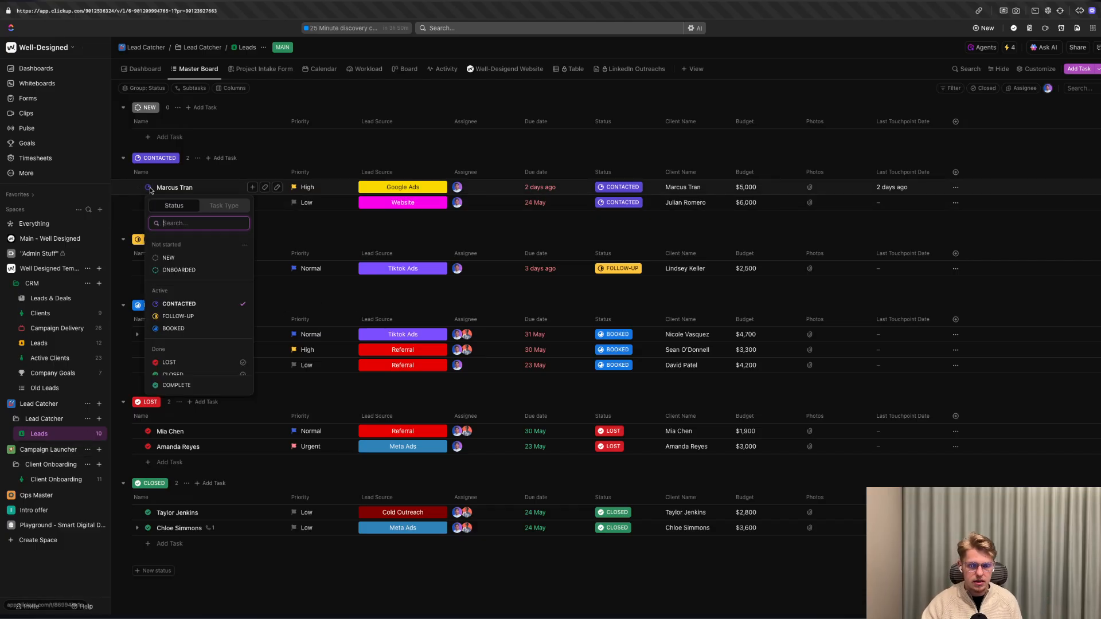
{"action": "left_click", "coordinate": [330, 288]}
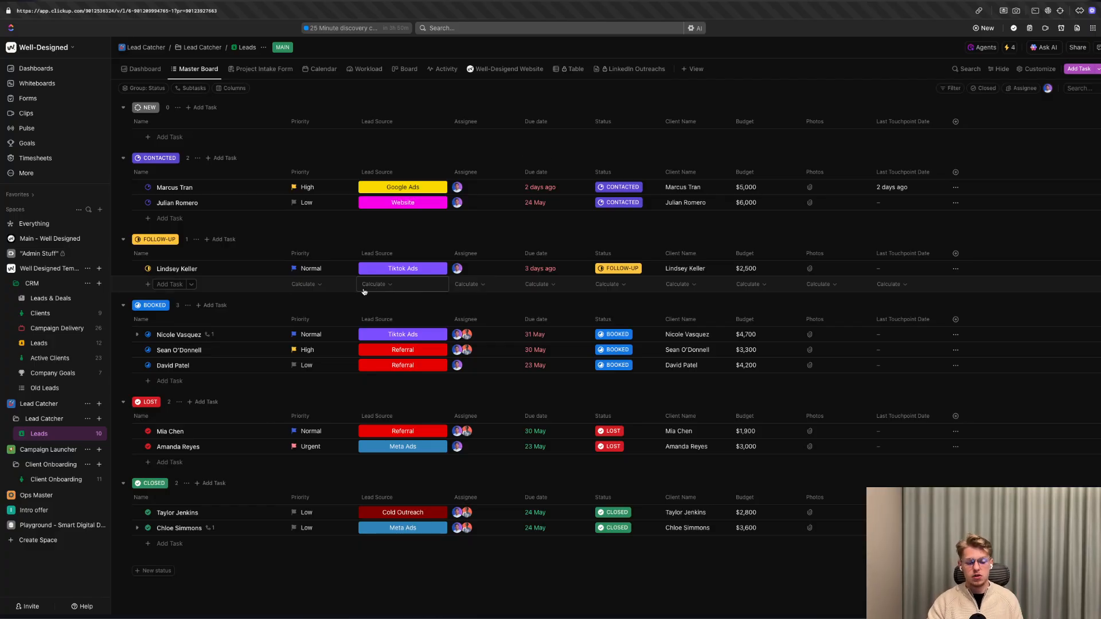
Step: Return to the Click-Up Mastery whiteboard and look over the diagram from Leads & Sales System to Retention & Expansion System
{"action": "left_click", "coordinate": [75, 359]}
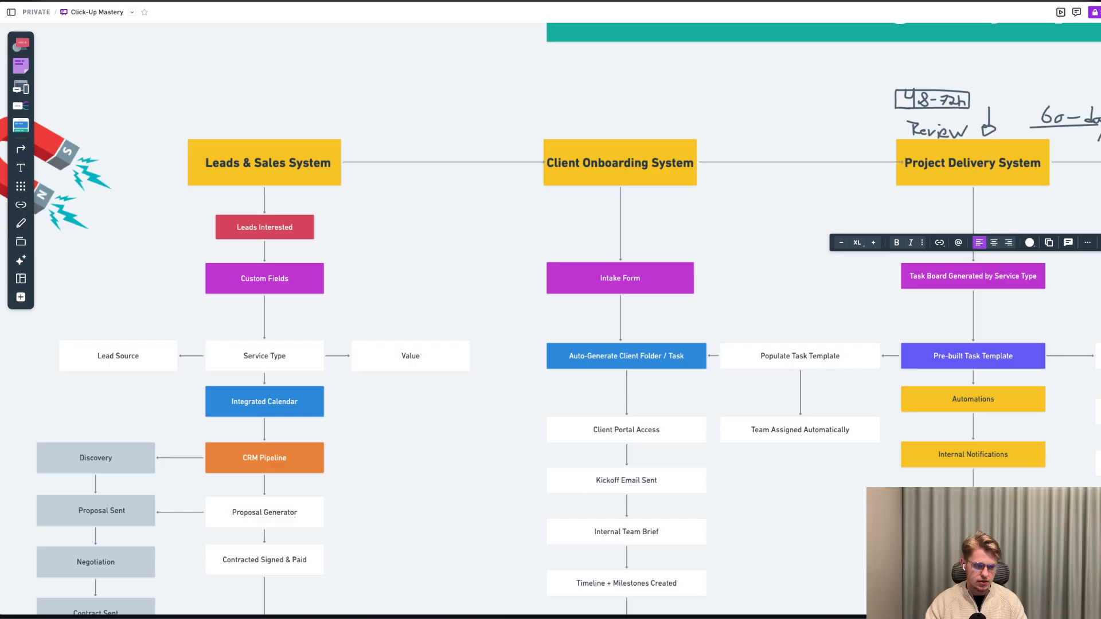
{"action": "scroll", "coordinate": [559, 294], "scroll_direction": "down", "scroll_amount": 10}
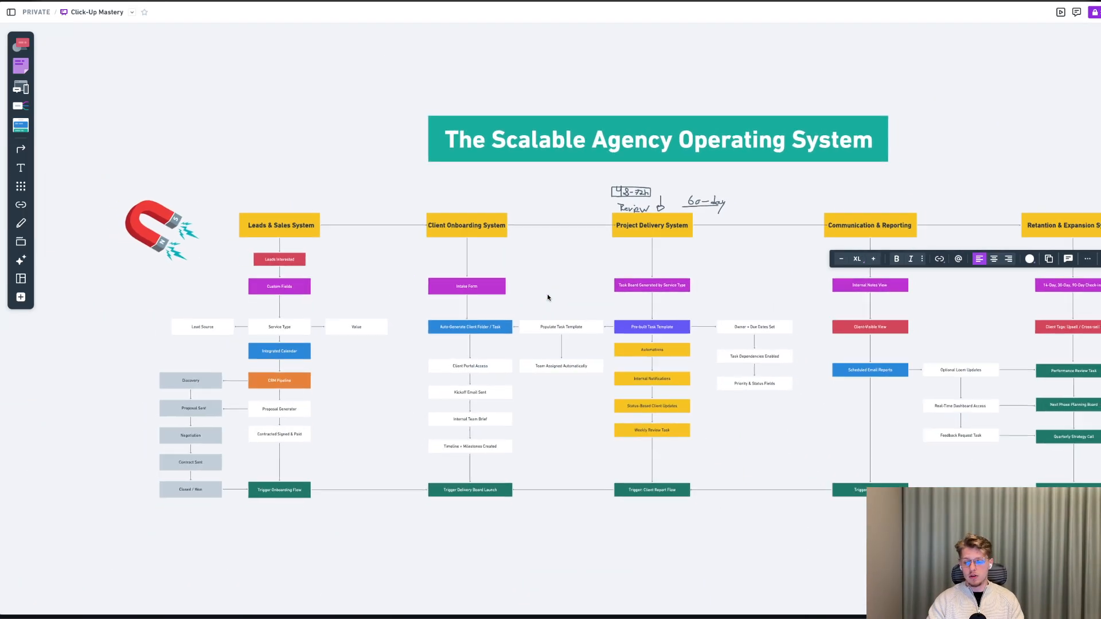
{"action": "scroll", "coordinate": [606, 145], "scroll_direction": "up", "scroll_amount": 5}
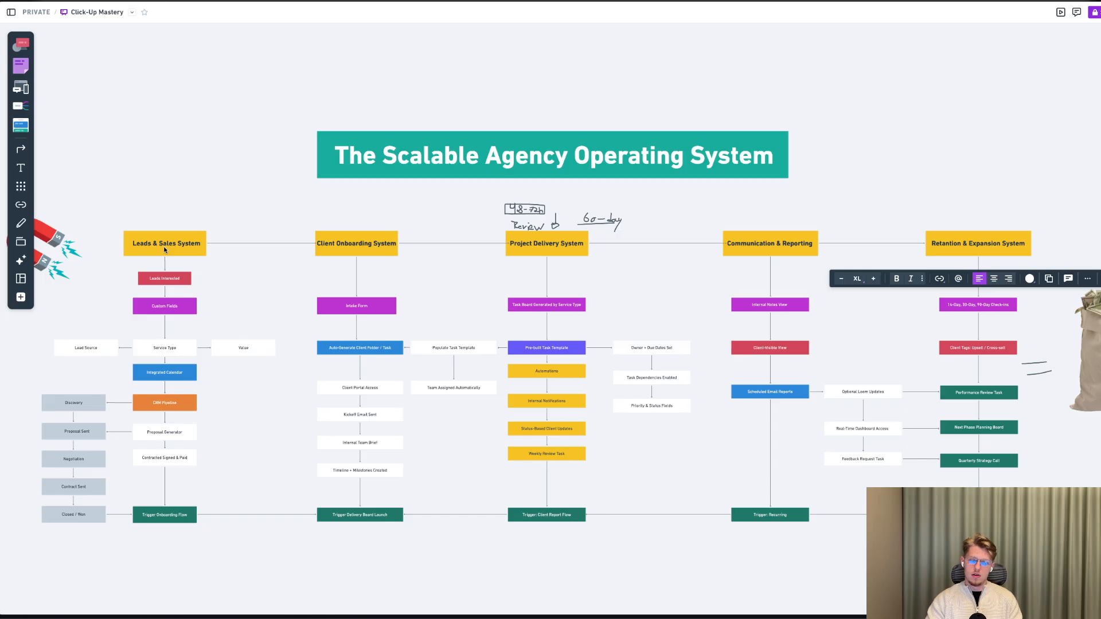
{"action": "scroll", "coordinate": [330, 232], "scroll_direction": "right", "scroll_amount": 2}
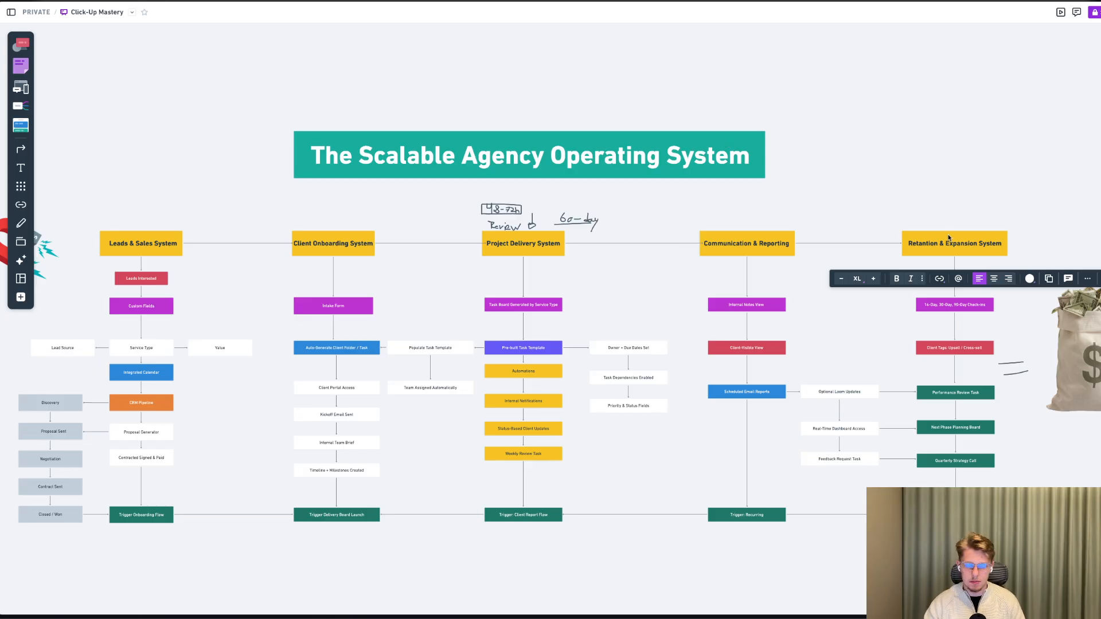
{"action": "scroll", "coordinate": [948, 238], "scroll_direction": "right", "scroll_amount": 3}
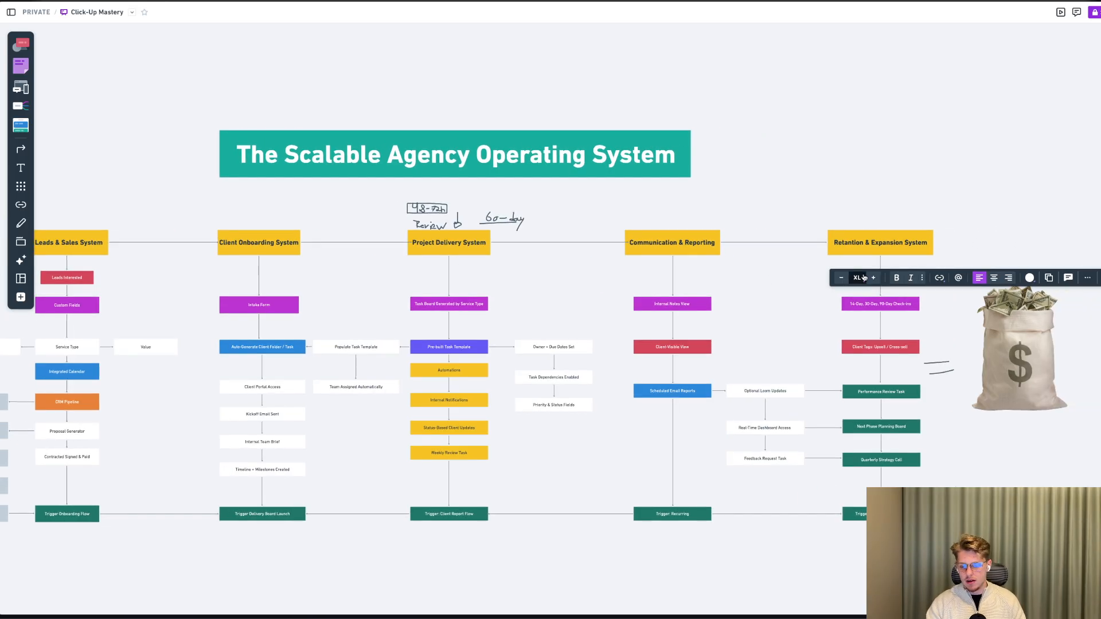
{"action": "scroll", "coordinate": [622, 285], "scroll_direction": "left", "scroll_amount": 3}
{"action": "scroll", "coordinate": [622, 285], "scroll_direction": "down", "scroll_amount": 1}
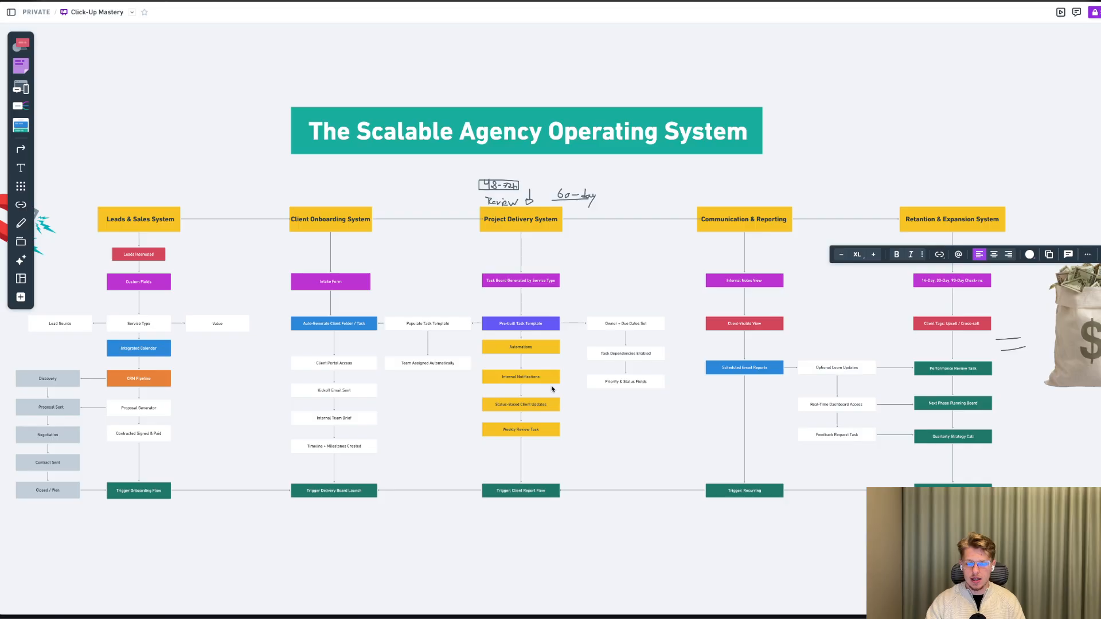
Step: Draw a curved freehand arrow pointing left above the Retention & Expansion System heading in the diagram
{"action": "left_click", "coordinate": [931, 197]}
{"action": "left_click", "coordinate": [20, 222]}
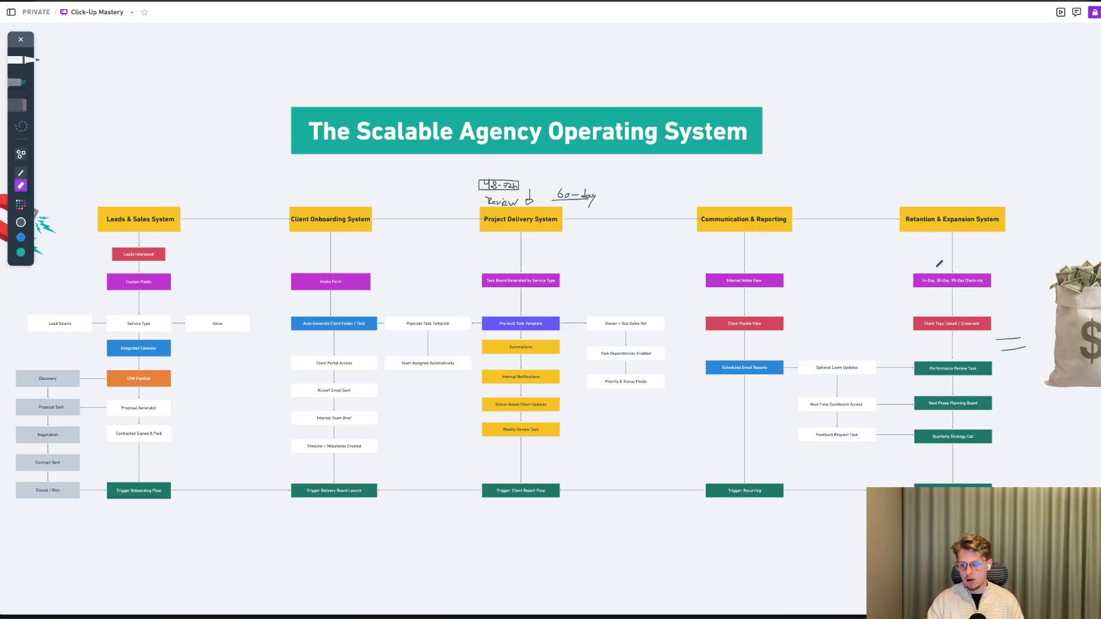
{"action": "left_click_drag", "start_coordinate": [1018, 219], "coordinate": [1036, 363]}
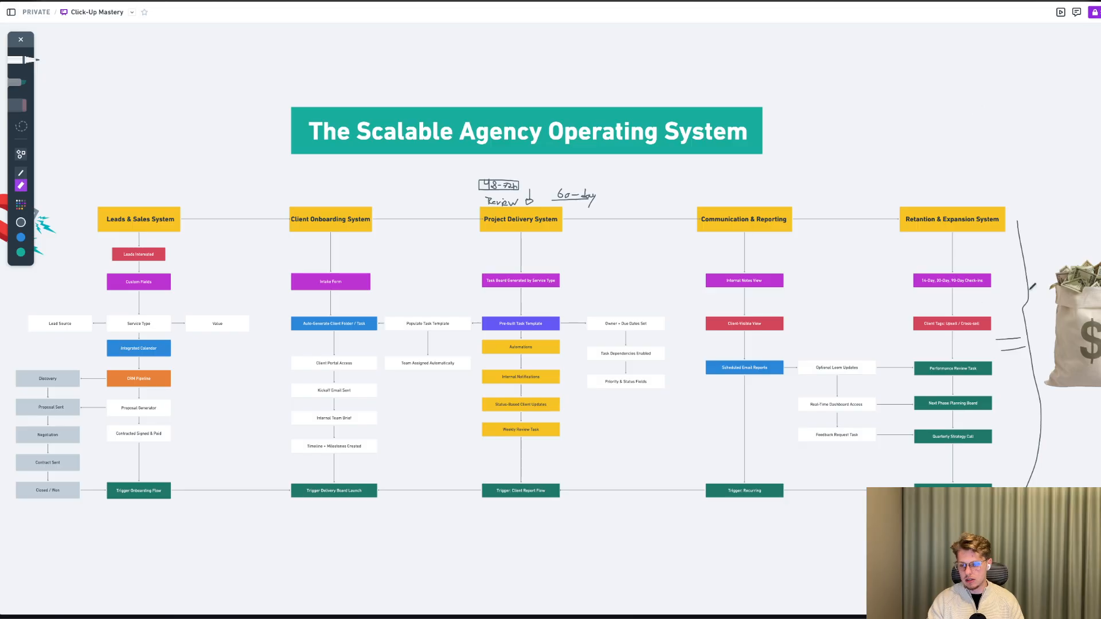
{"action": "key", "text": "ctrl+z"}
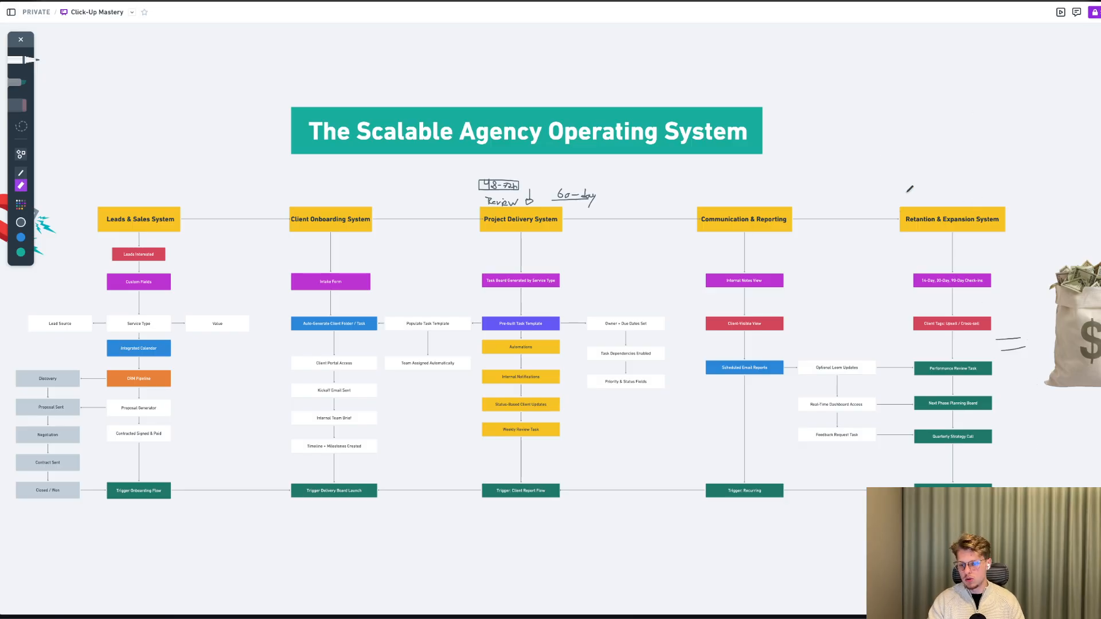
{"action": "mouse_move", "coordinate": [987, 197]}
{"action": "left_mouse_down"}
{"action": "mouse_move", "coordinate": [911, 197]}
{"action": "mouse_move", "coordinate": [921, 205]}
{"action": "left_mouse_up"}
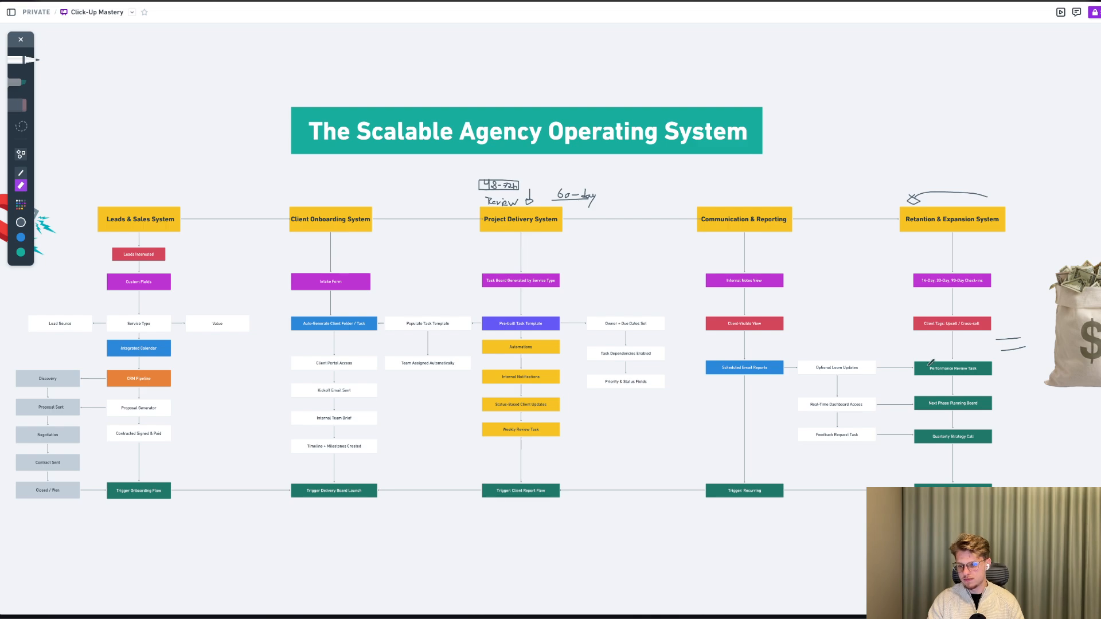
{"action": "mouse_move", "coordinate": [818, 192]}
{"action": "left_mouse_down"}
{"action": "mouse_move", "coordinate": [837, 437]}
{"action": "mouse_move", "coordinate": [41, 554]}
{"action": "mouse_move", "coordinate": [1, 530]}
{"action": "left_mouse_up"}
{"action": "left_click_drag", "start_coordinate": [34, 169], "coordinate": [903, 178]}
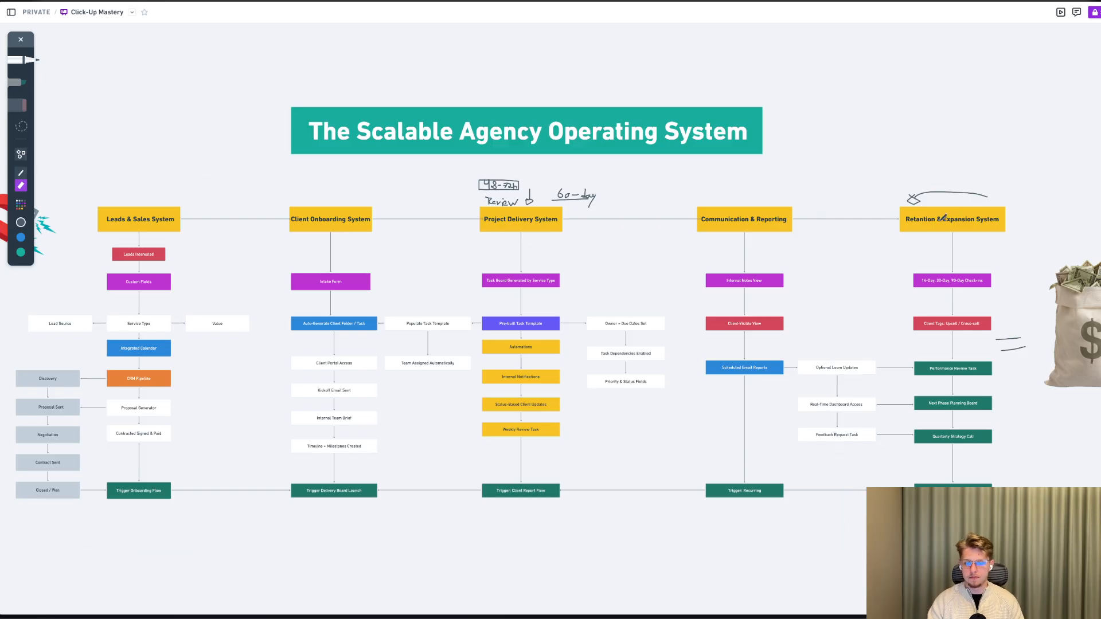
{"action": "scroll", "coordinate": [565, 207], "scroll_direction": "down", "scroll_amount": 5}
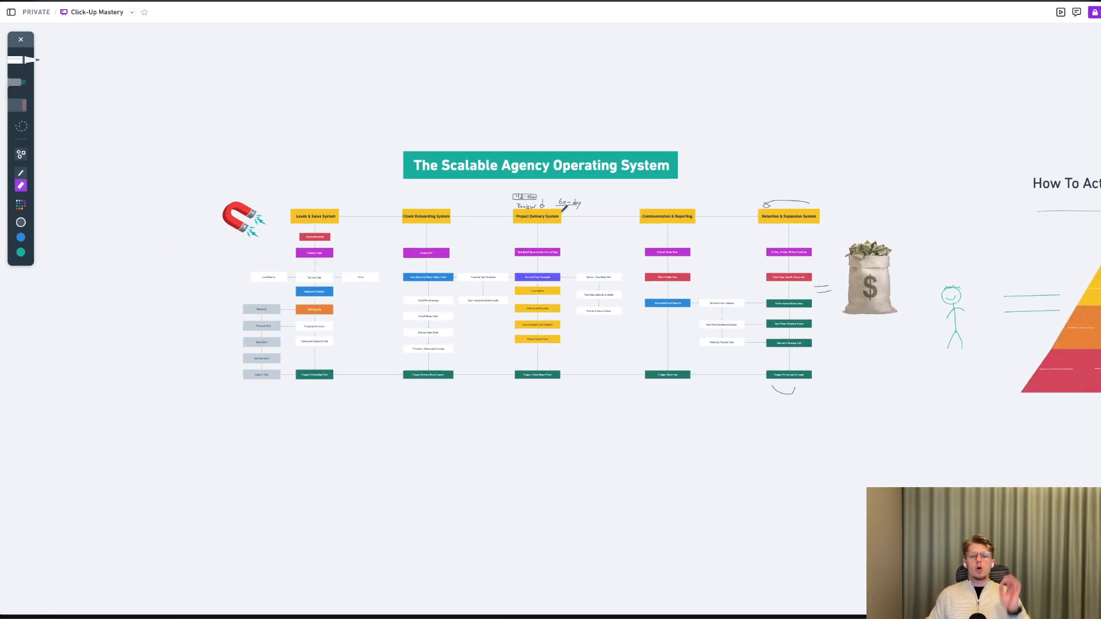